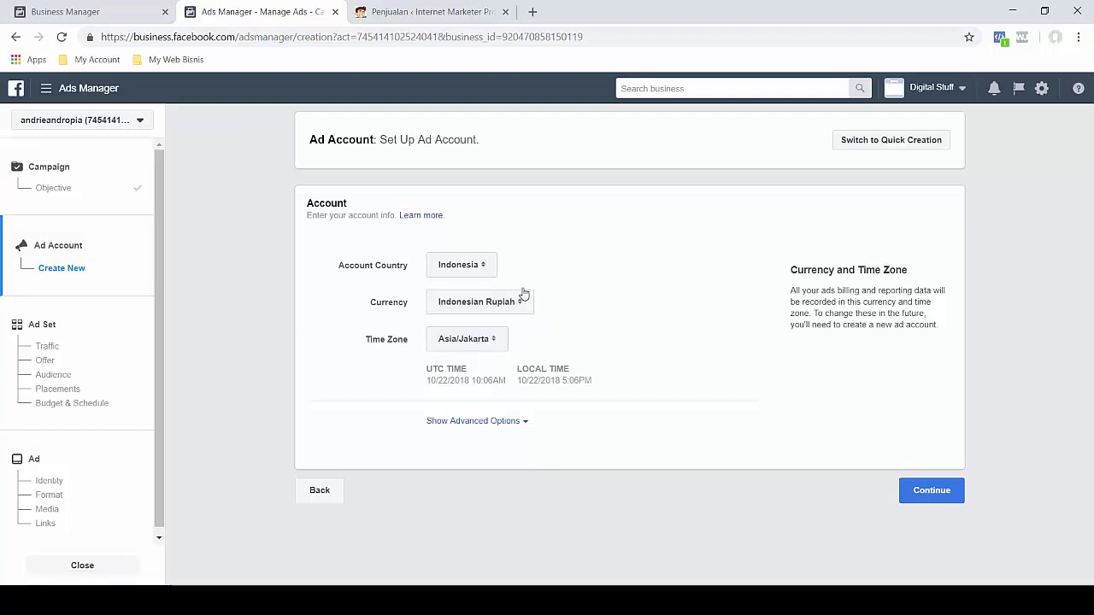
Step: Accept the ad account's country, currency and time zone settings, and rename the new ad set as ID-18
left_click(931, 490)
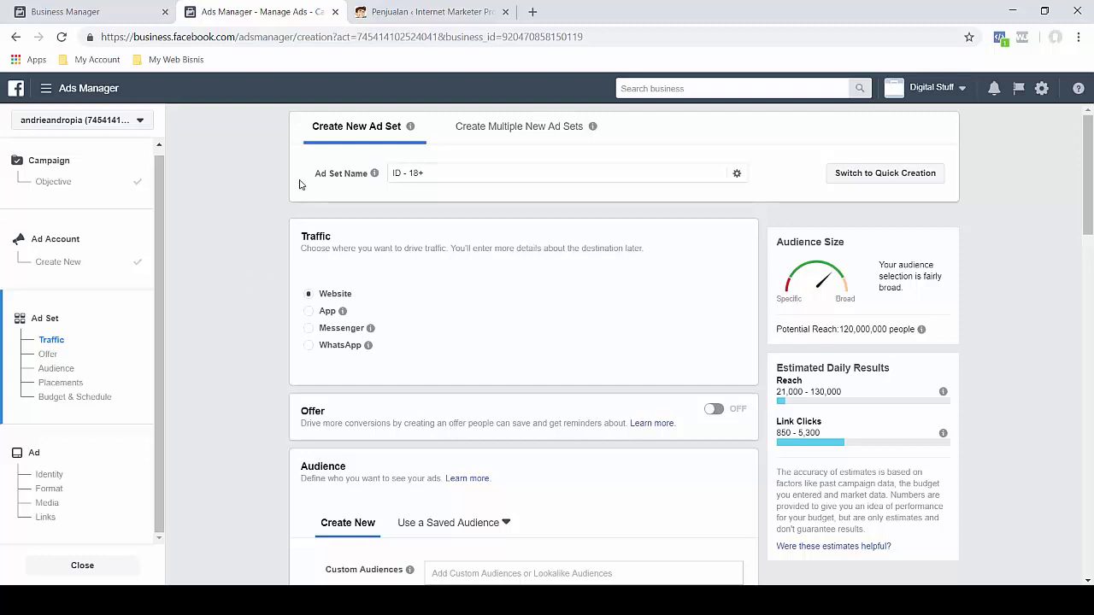
mouse_move(503, 174)
left_click(557, 175)
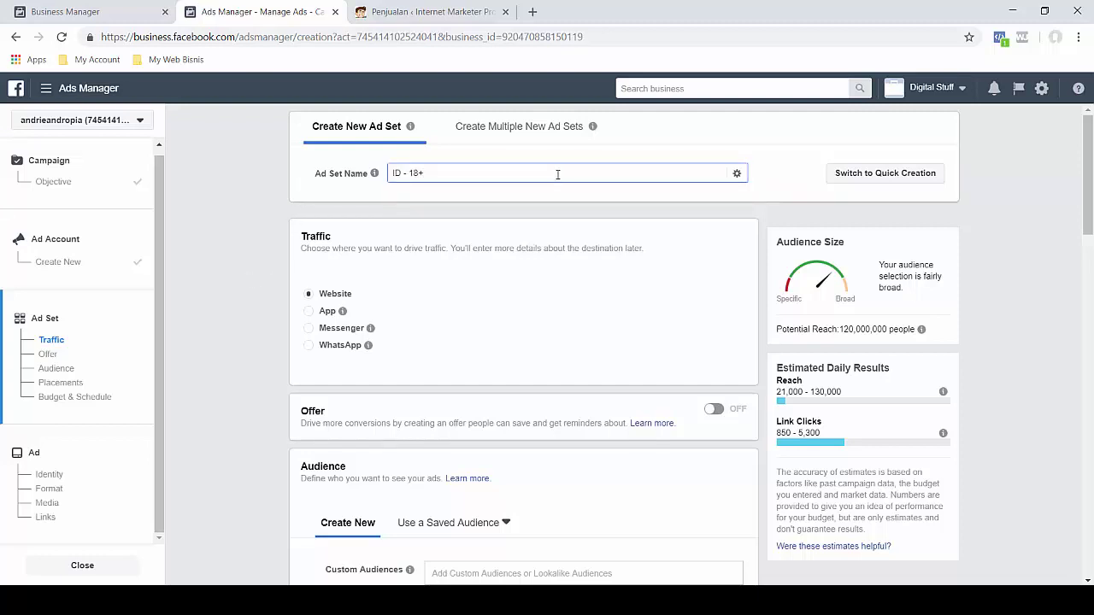
key("ctrl+a")
type("IN")
left_click(301, 247)
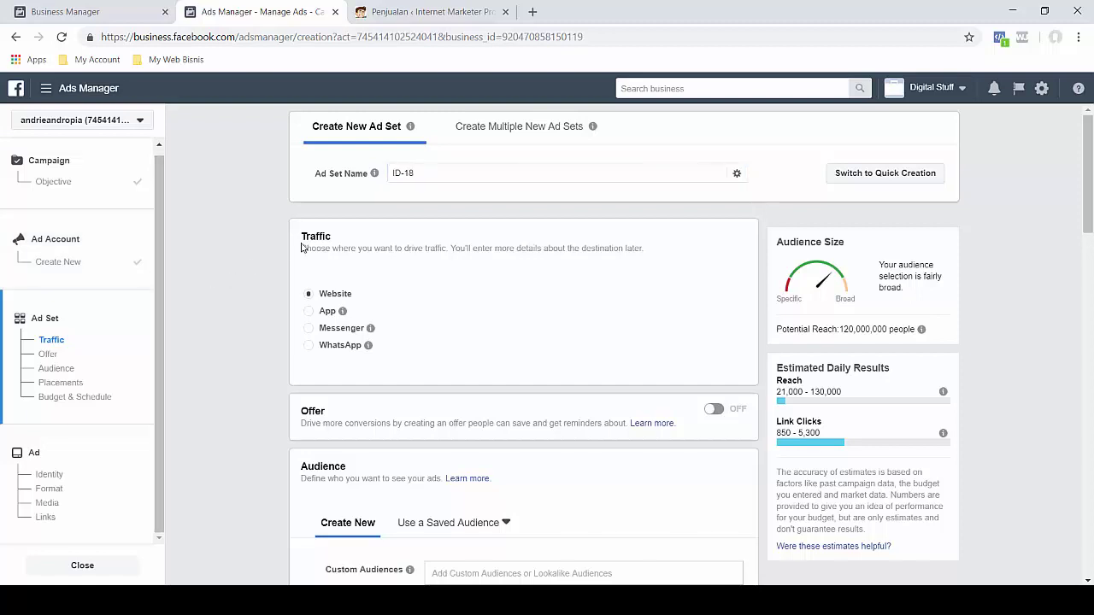
Step: Try WhatsApp as the traffic destination, read its description, and switch the destination back to Website
left_click_drag(303, 236, 350, 240)
left_click(259, 271)
scroll(261, 296, "down", 2)
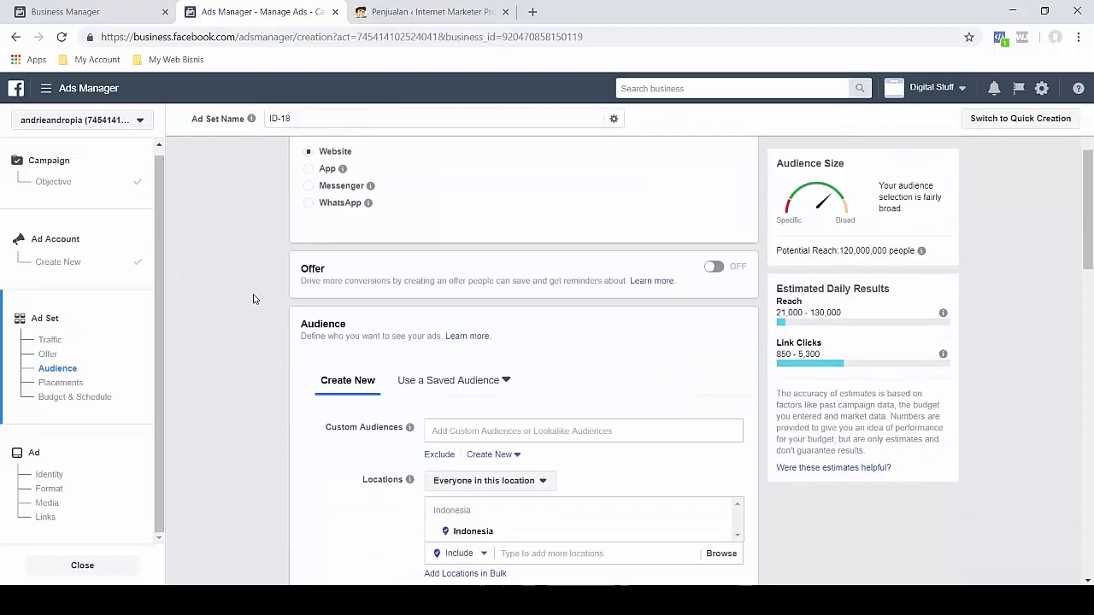
scroll(338, 274, "up", 1)
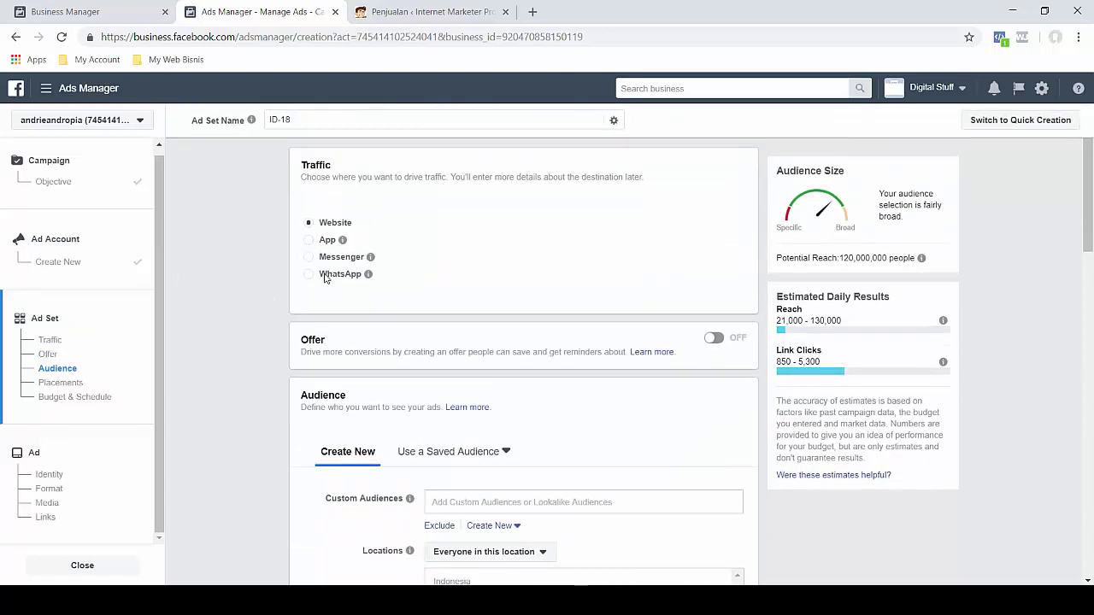
left_click(325, 274)
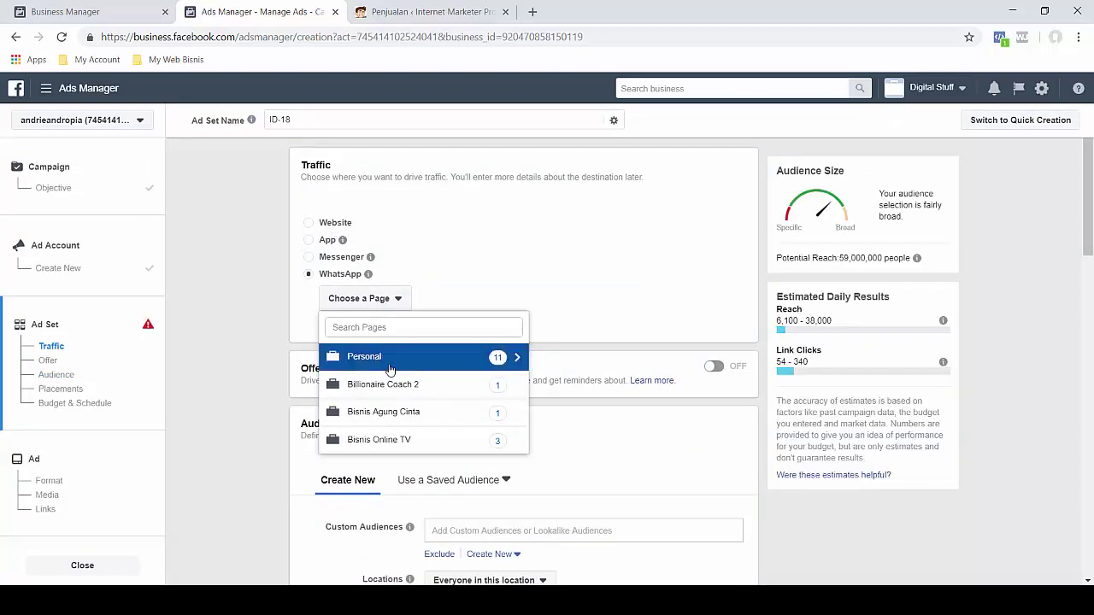
mouse_move(372, 281)
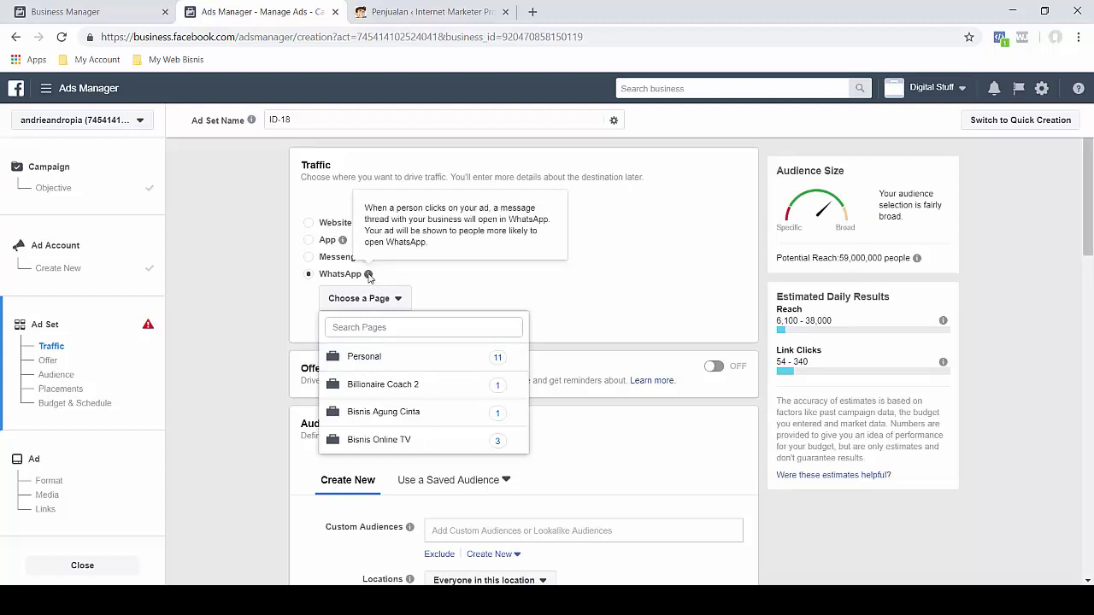
left_click(384, 296)
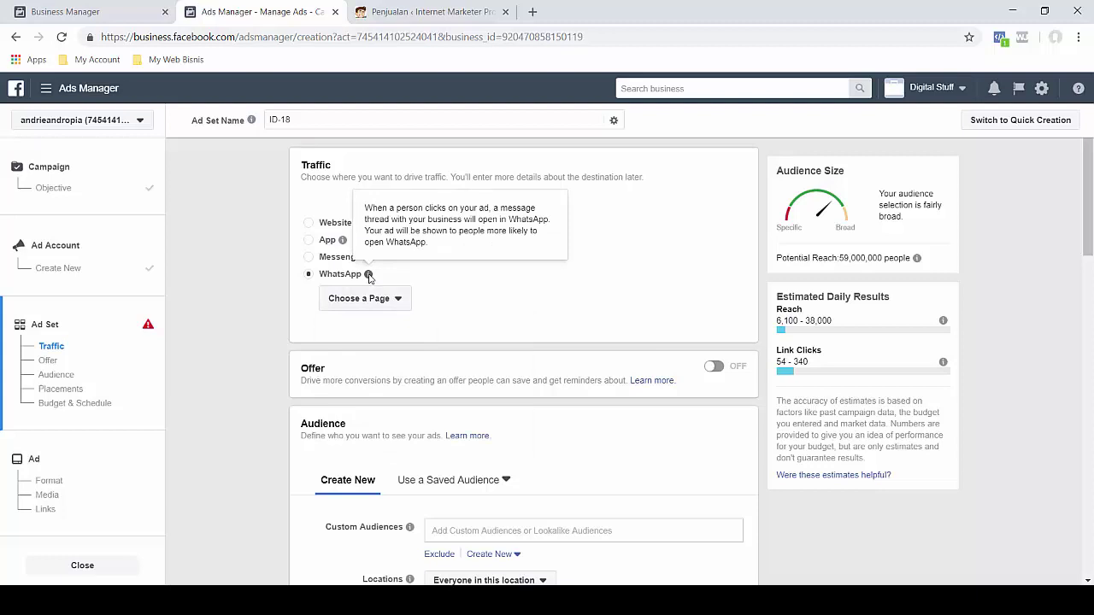
left_click(308, 223)
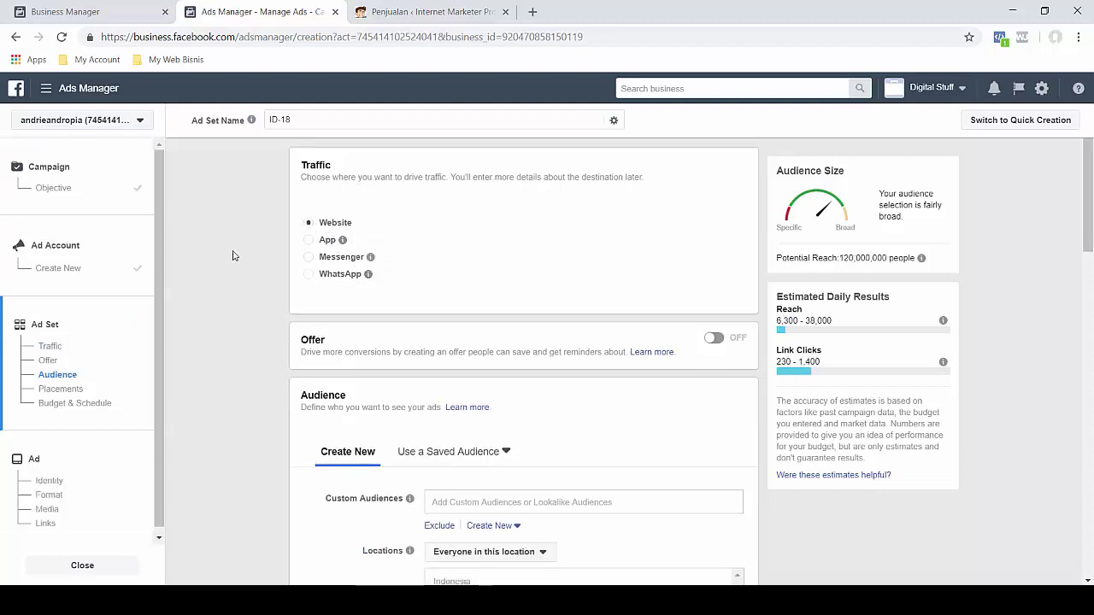
Step: Add the interest Real Madrid C.F. to the audience's detailed targeting
scroll(241, 274, "down", 2)
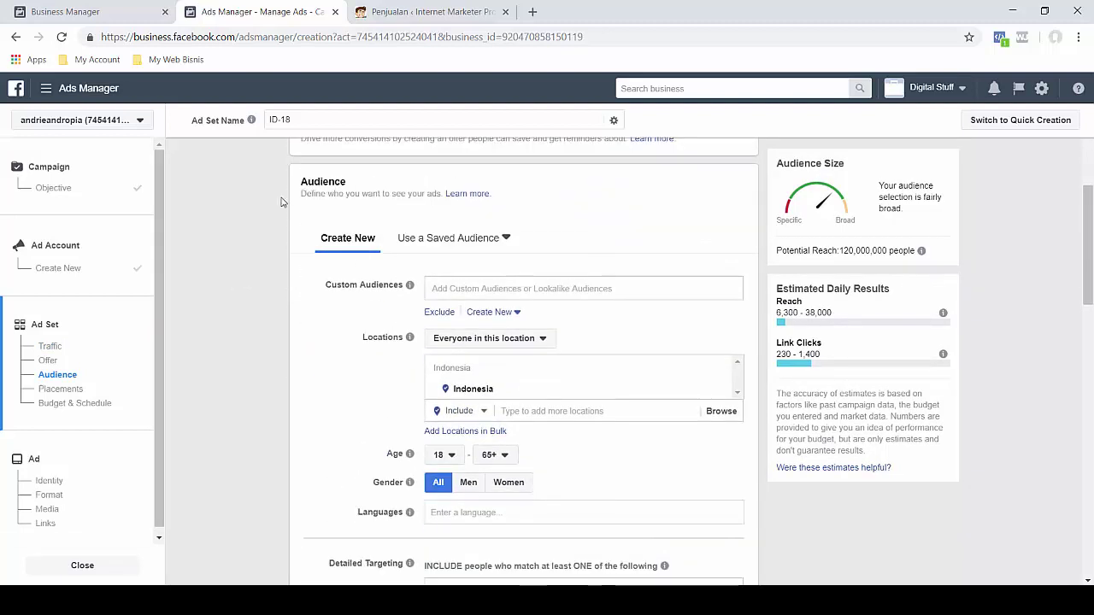
left_click_drag(301, 182, 365, 188)
mouse_move(411, 290)
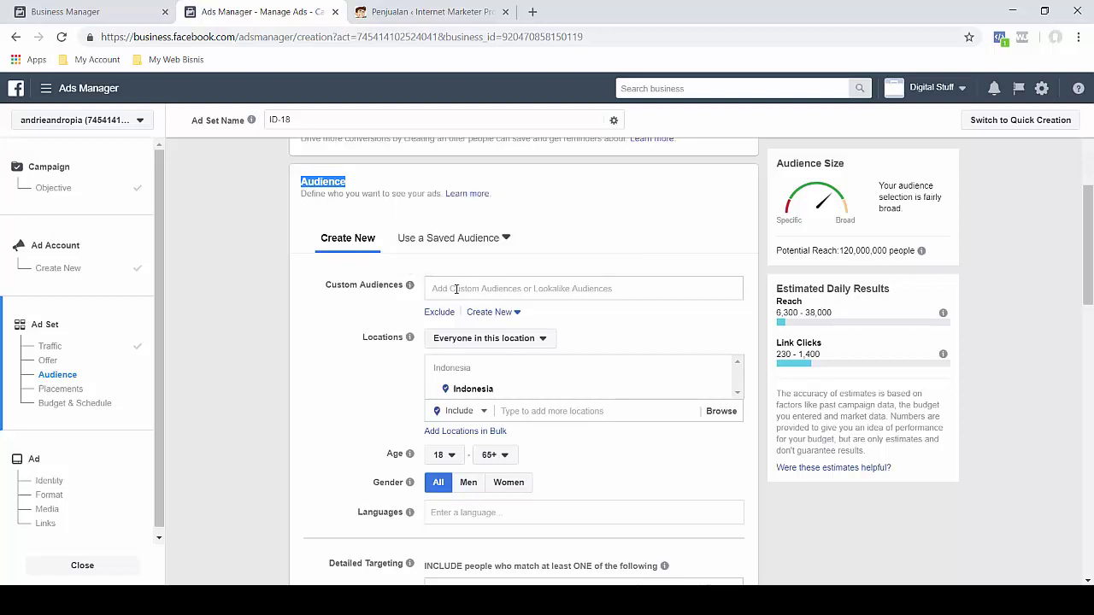
scroll(325, 336, "down", 3)
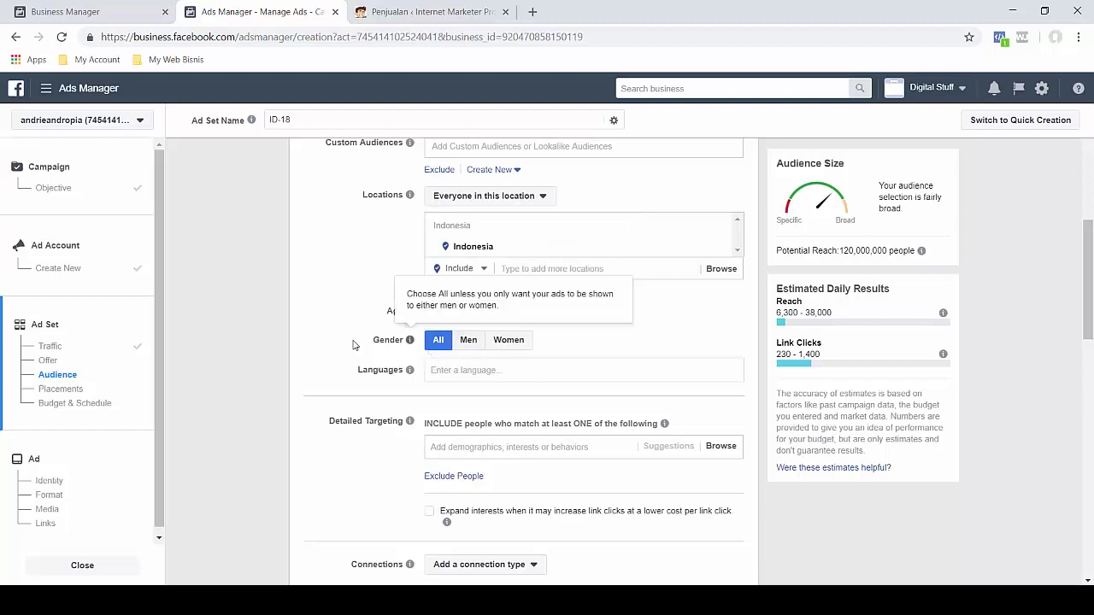
scroll(396, 290, "down", 5)
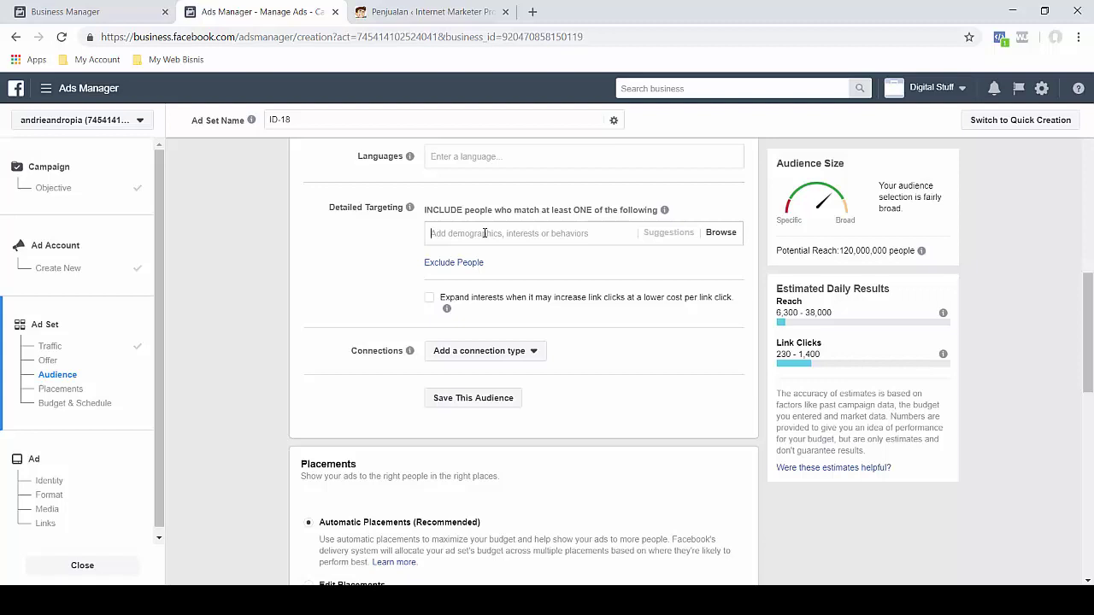
type("real ma")
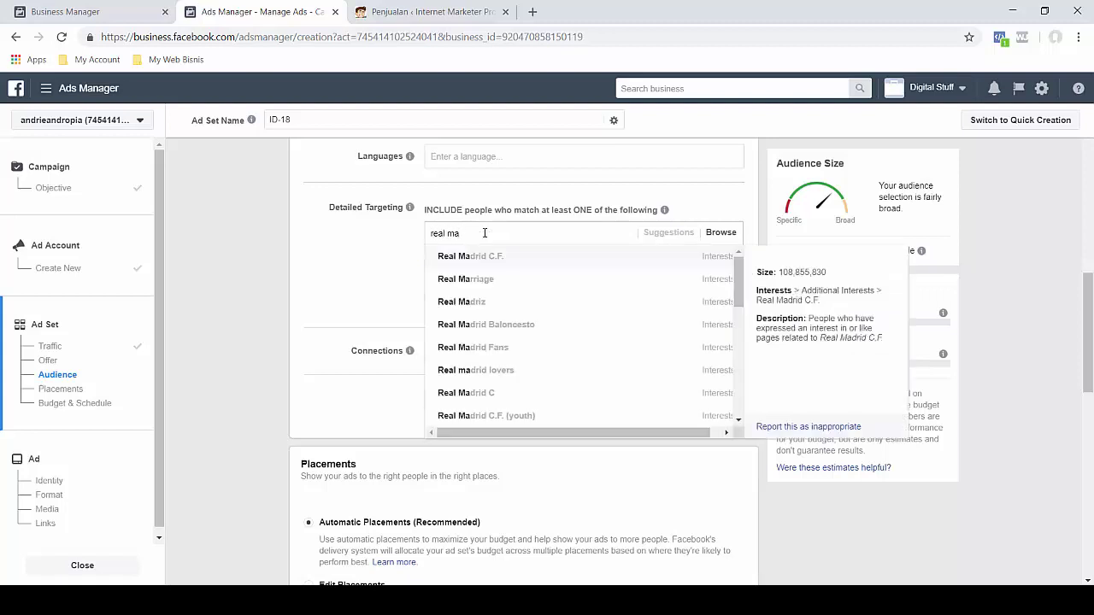
left_click(484, 258)
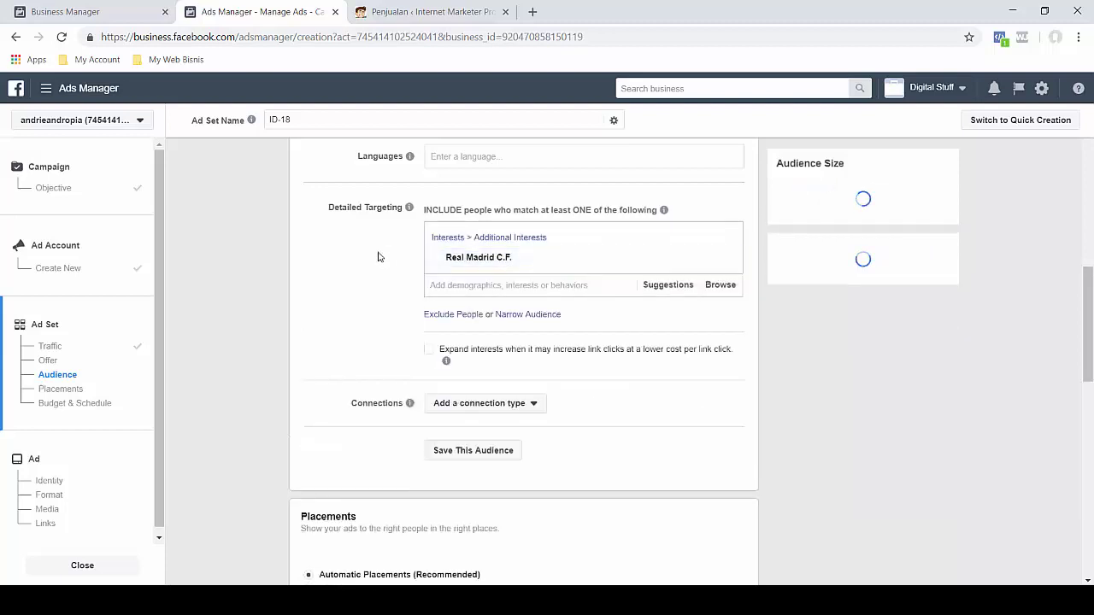
Step: Check the audience's potential reach and look through the available connection types
double_click(845, 250)
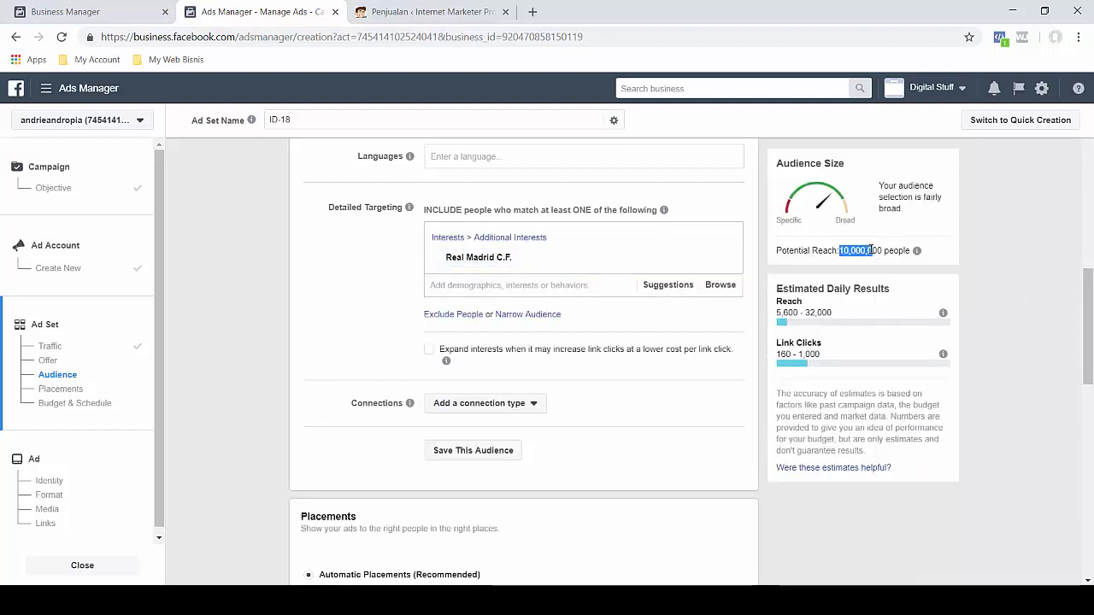
left_click(991, 289)
scroll(648, 286, "down", 2)
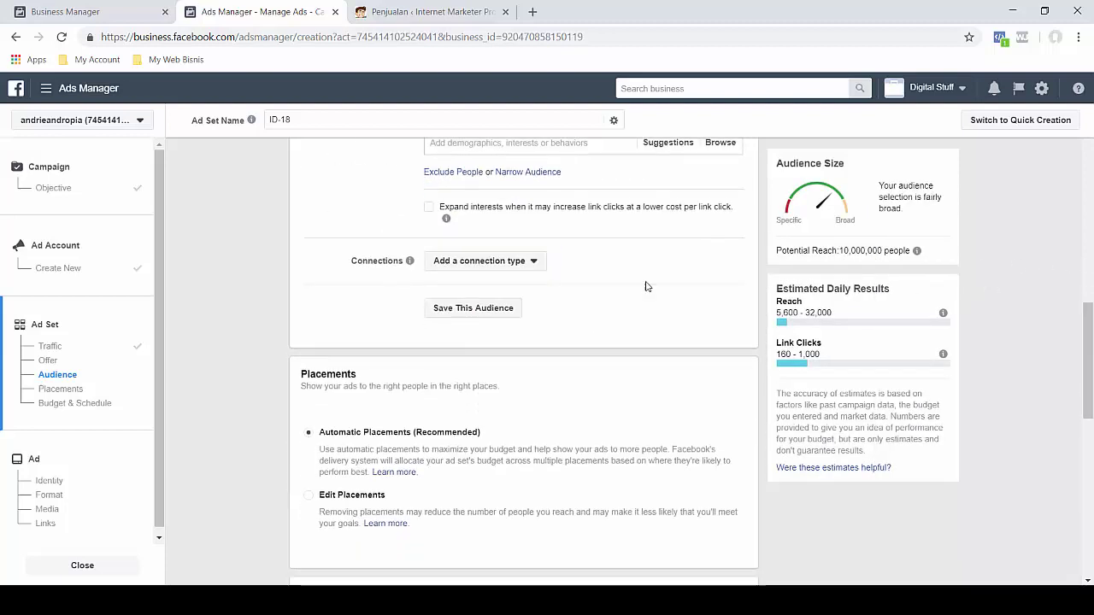
left_click(481, 264)
left_click(464, 266)
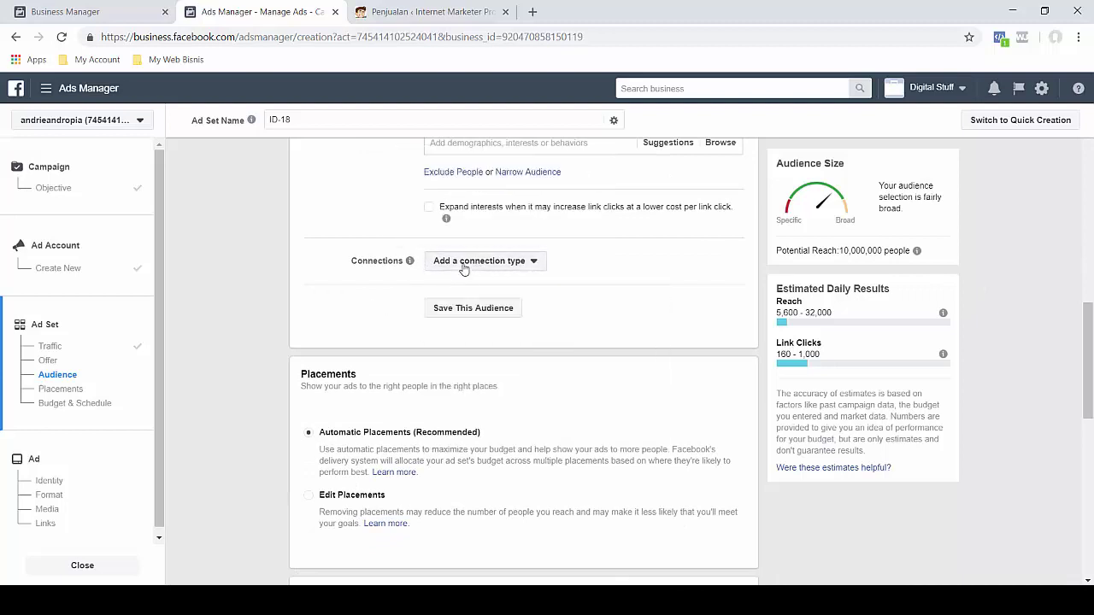
left_click(466, 267)
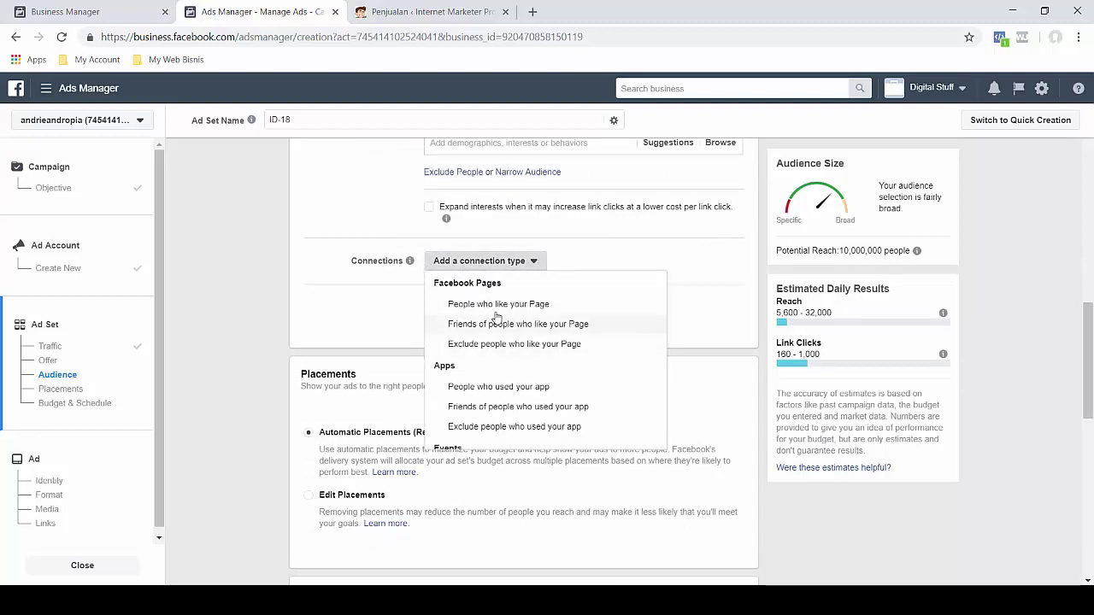
scroll(500, 330, "down", 1)
scroll(511, 352, "up", 1)
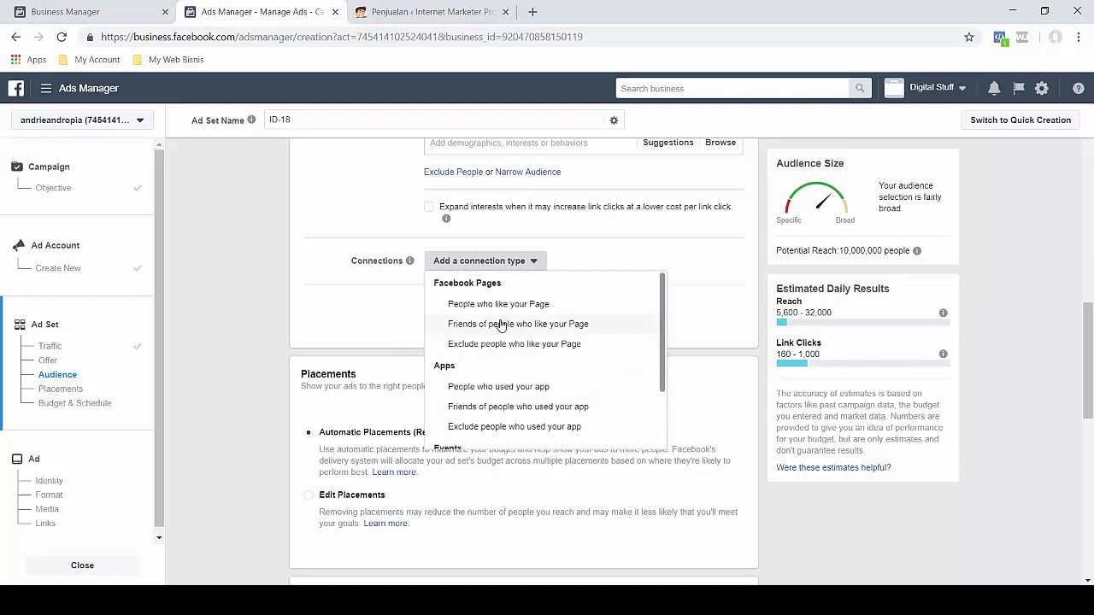
left_click(362, 294)
Step: Switch the ad set from automatic placements to Edit Placements
scroll(249, 307, "down", 2)
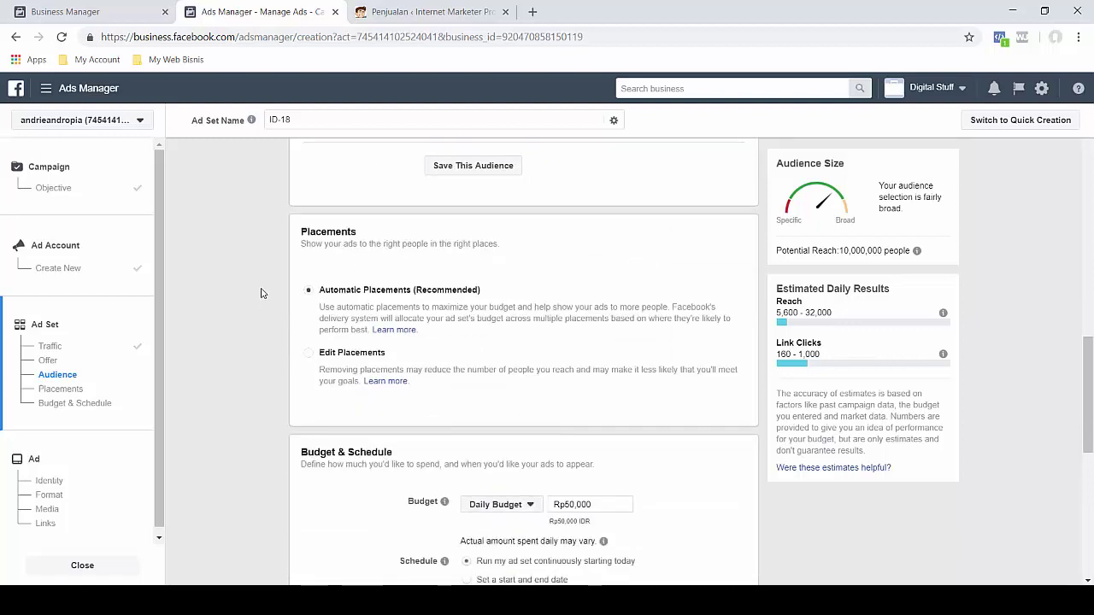
left_click(357, 352)
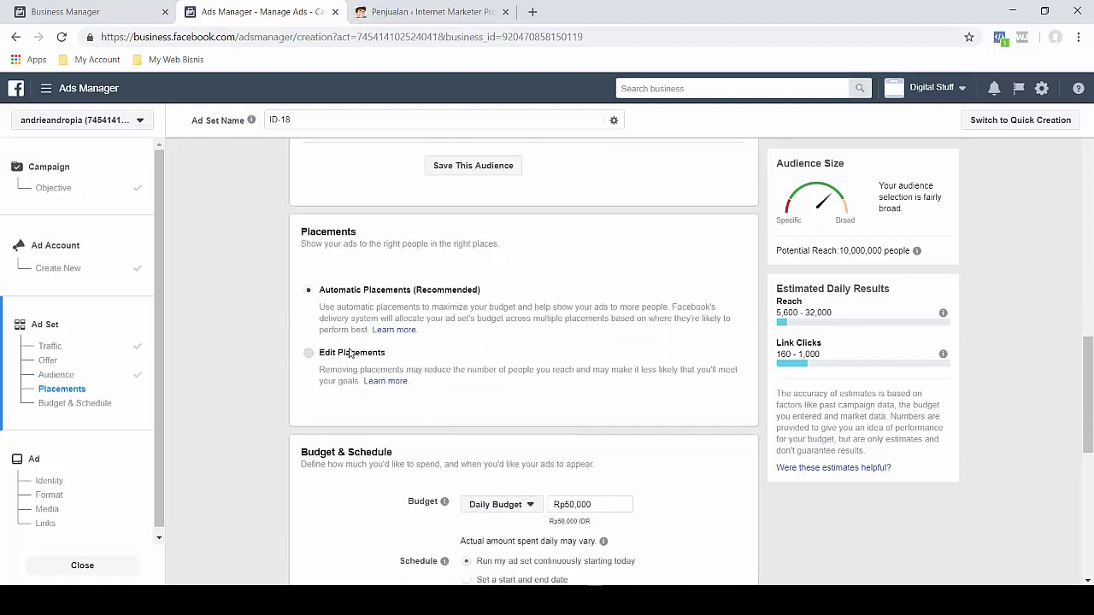
scroll(234, 294, "down", 3)
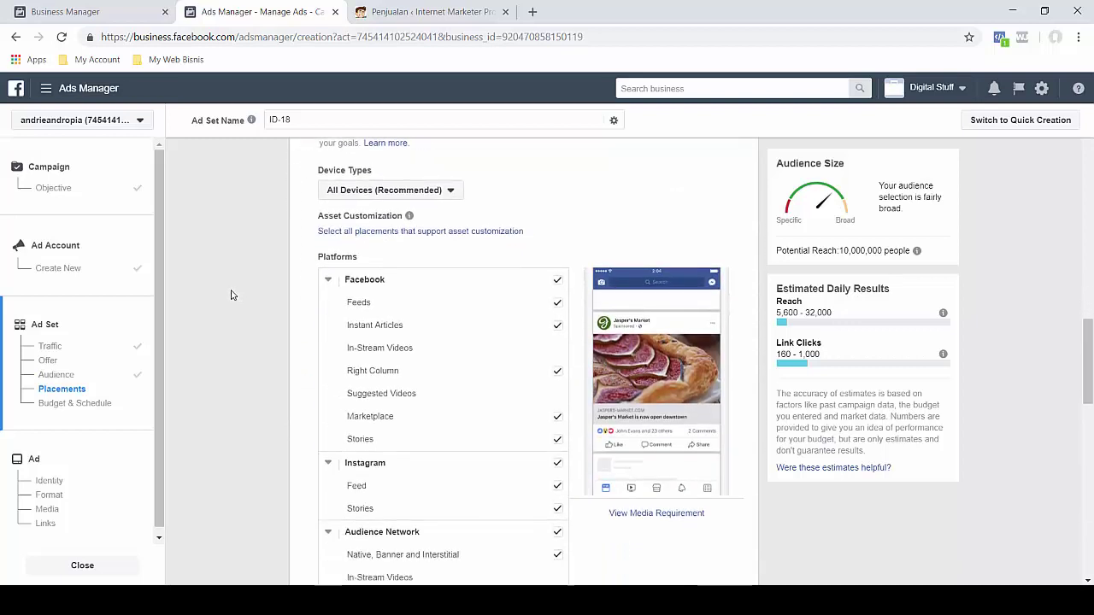
scroll(239, 294, "up", 2)
scroll(282, 298, "down", 2)
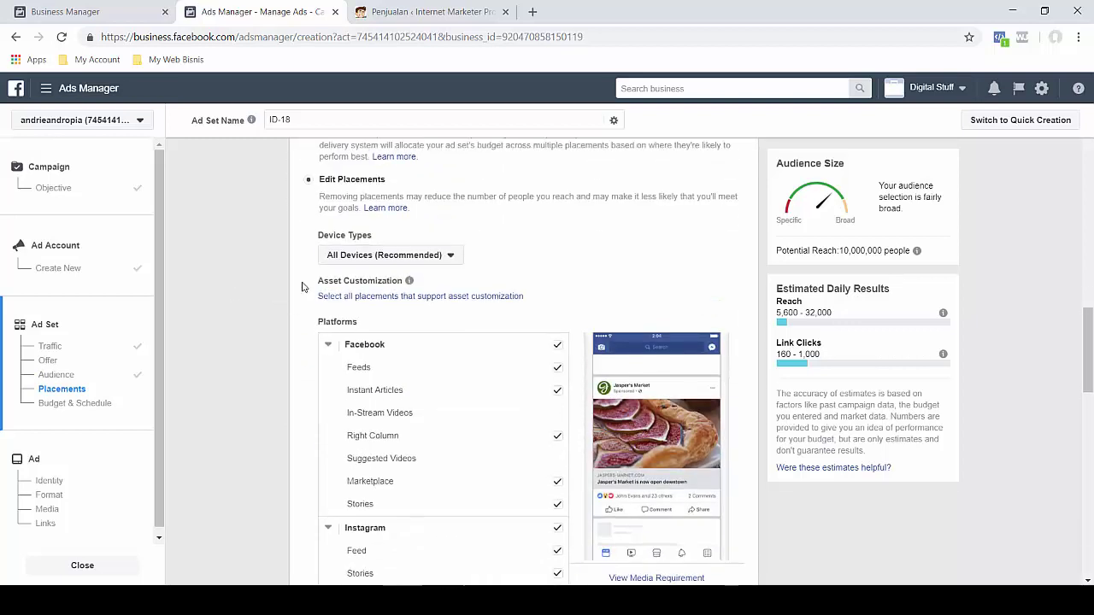
scroll(346, 297, "up", 2)
left_click(337, 299)
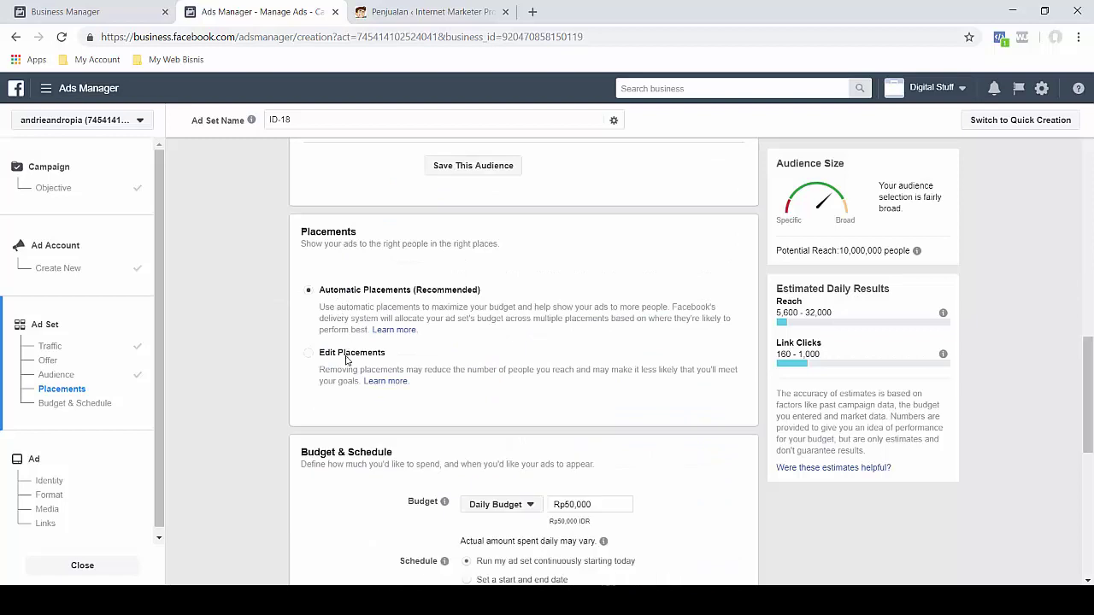
left_click(347, 359)
scroll(247, 307, "down", 3)
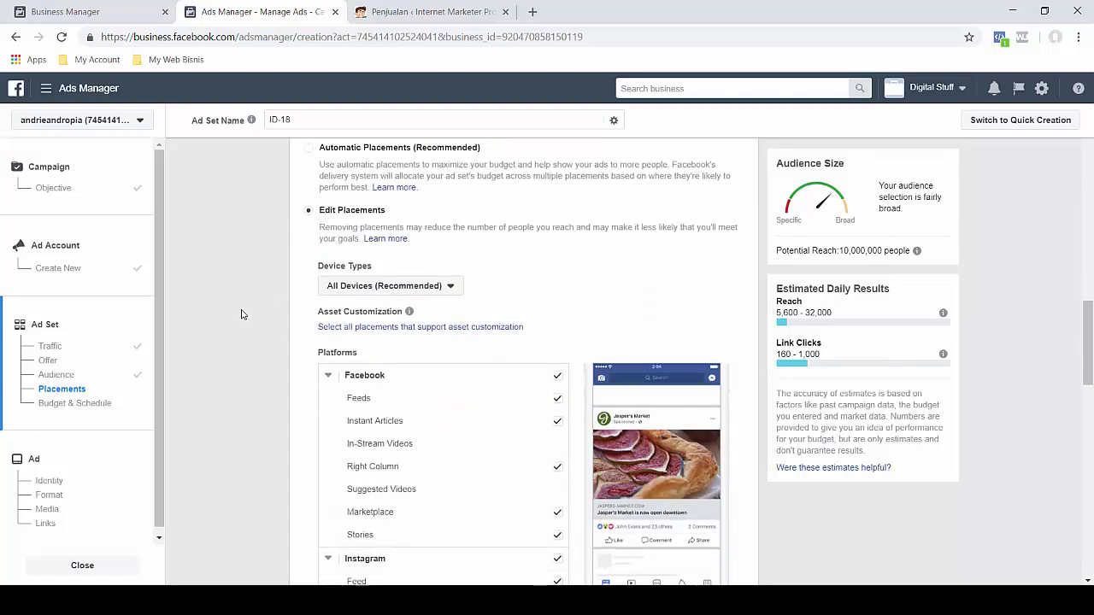
Step: Try limiting the device types to mobile only and desktop only, and restore all devices
left_click(419, 154)
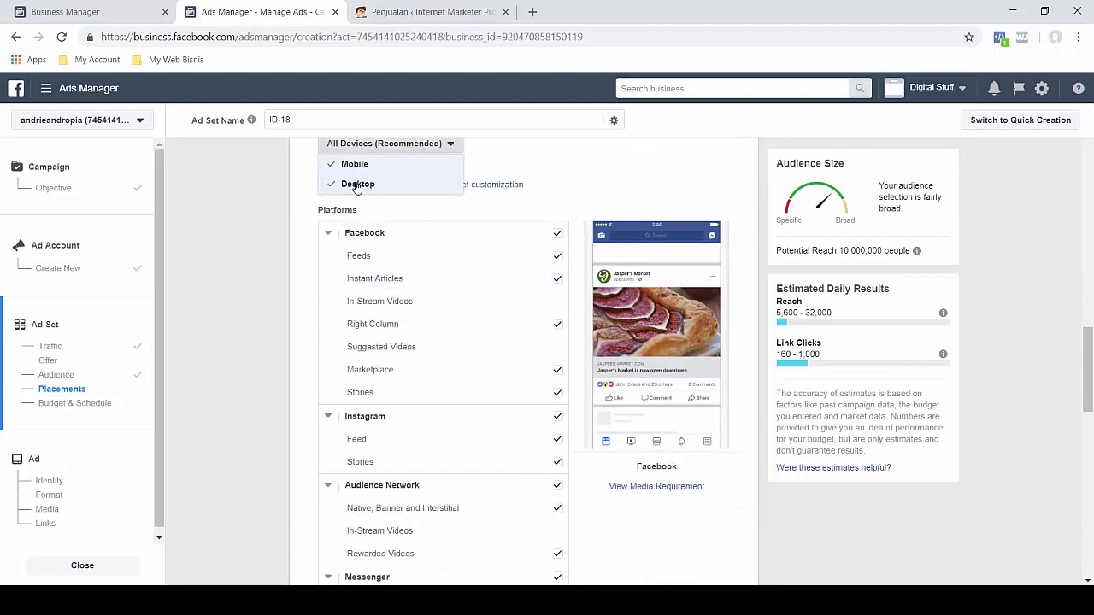
left_click(357, 186)
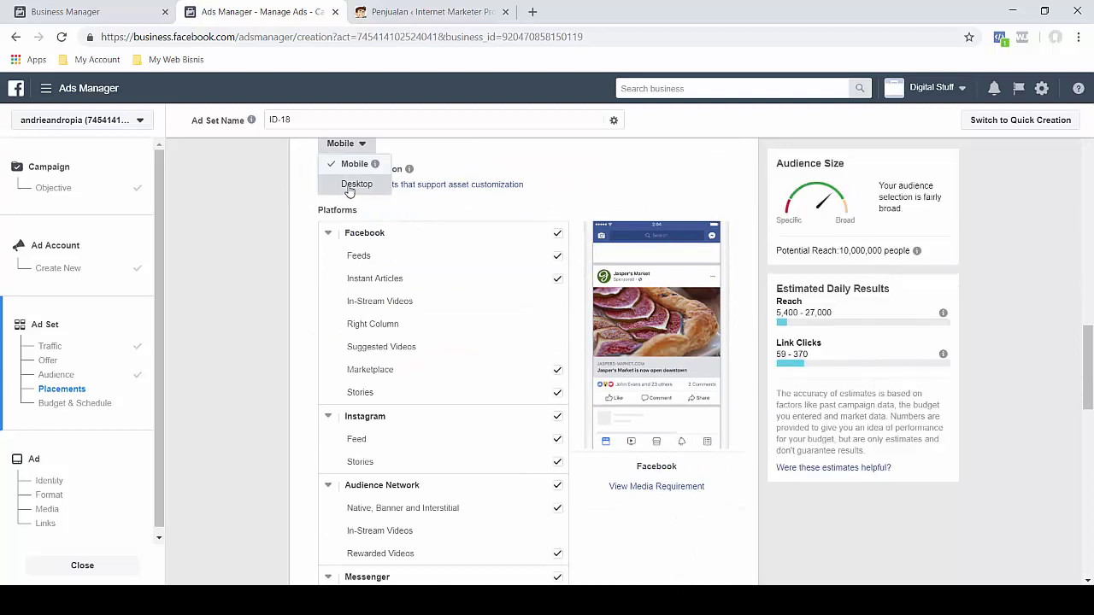
left_click(349, 185)
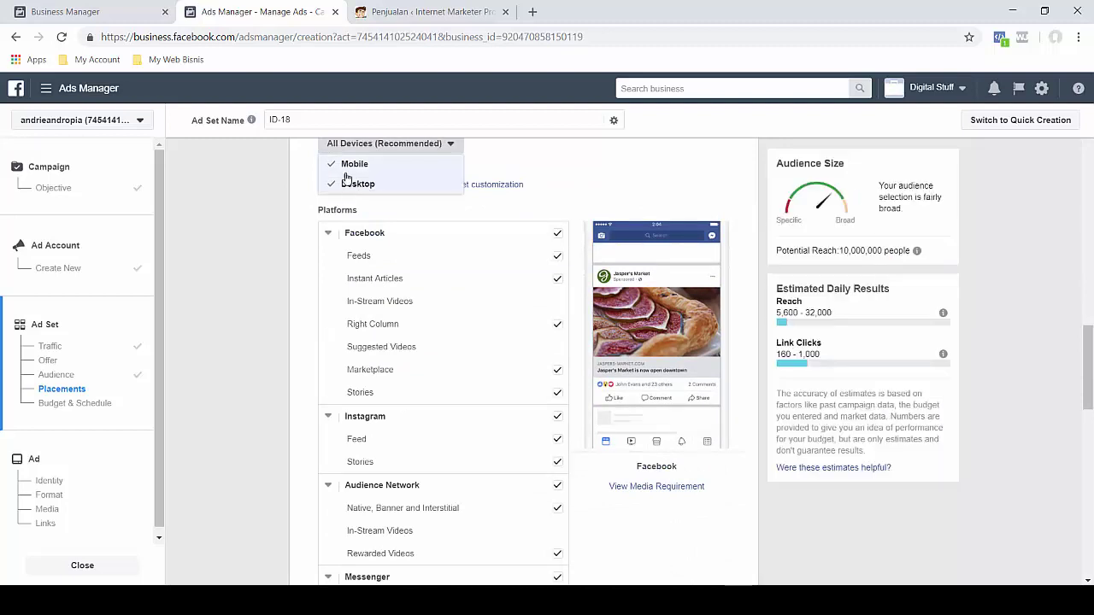
left_click(354, 165)
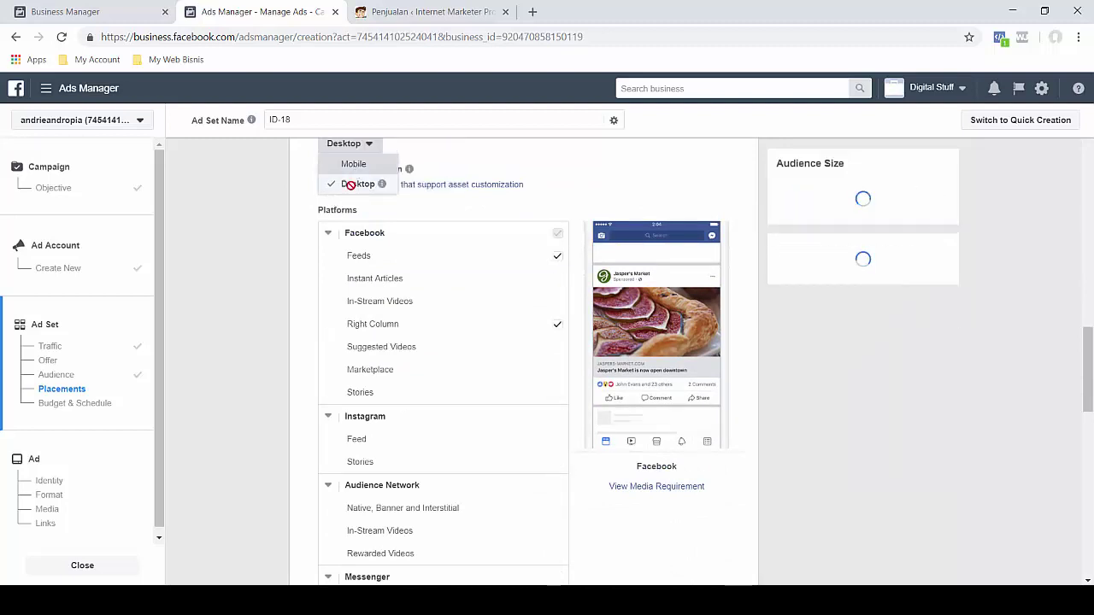
left_click(354, 164)
left_click(262, 183)
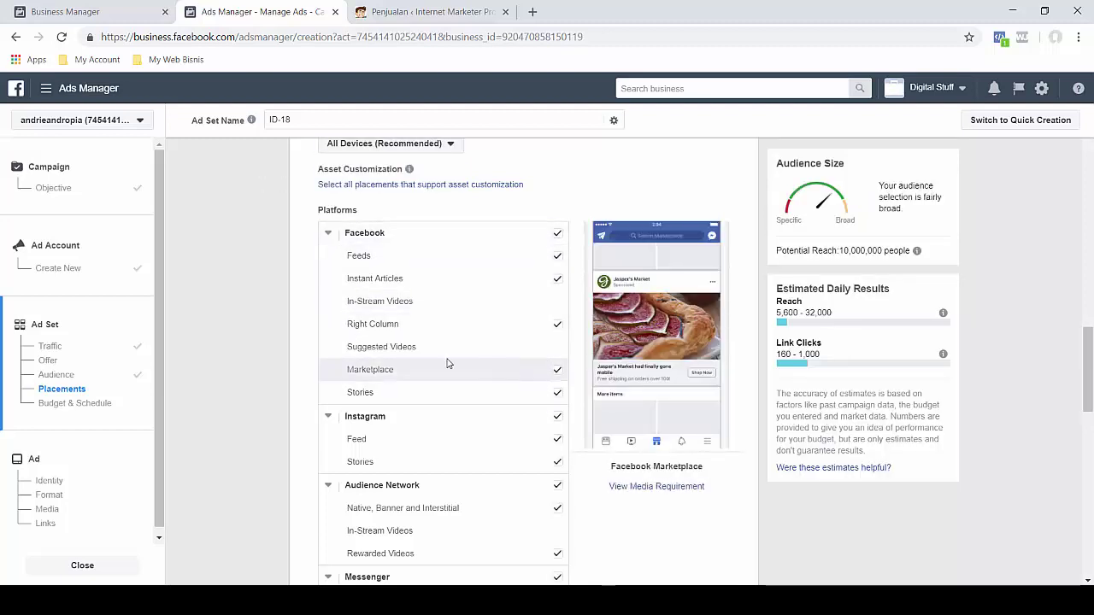
Step: Exclude Instagram, Audience Network and Messenger from the placements, keeping only Facebook
left_click(557, 418)
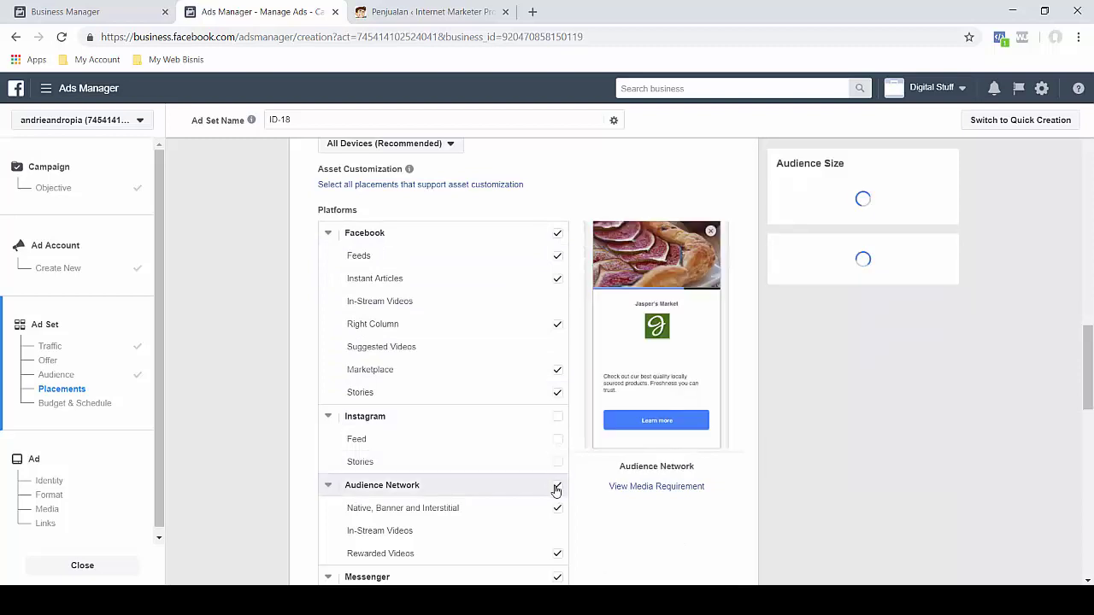
left_click(557, 486)
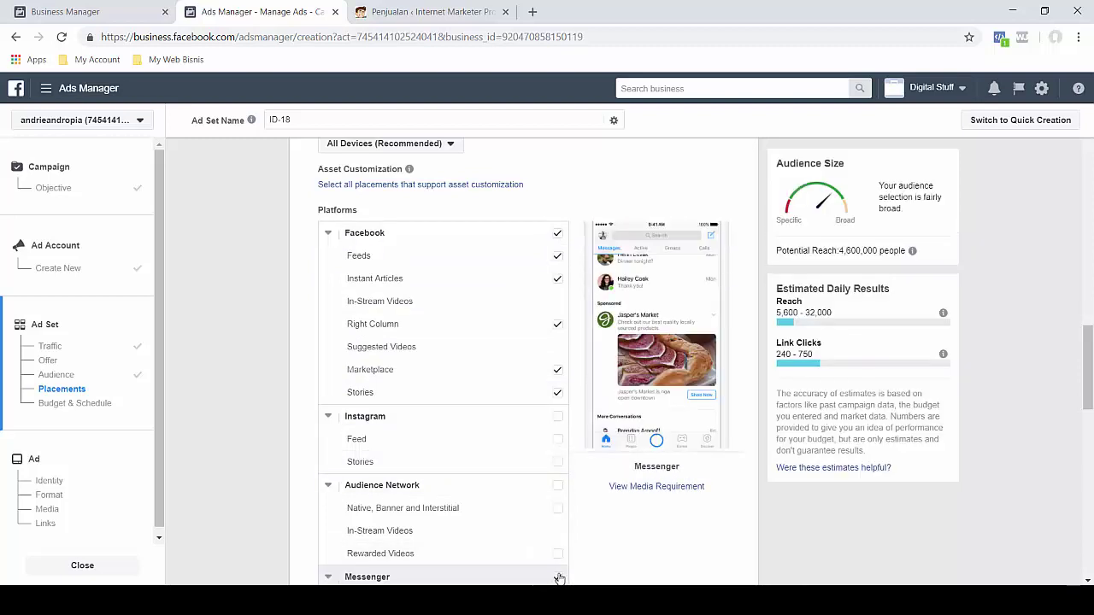
left_click(557, 577)
scroll(556, 484, "down", 2)
scroll(237, 303, "up", 1)
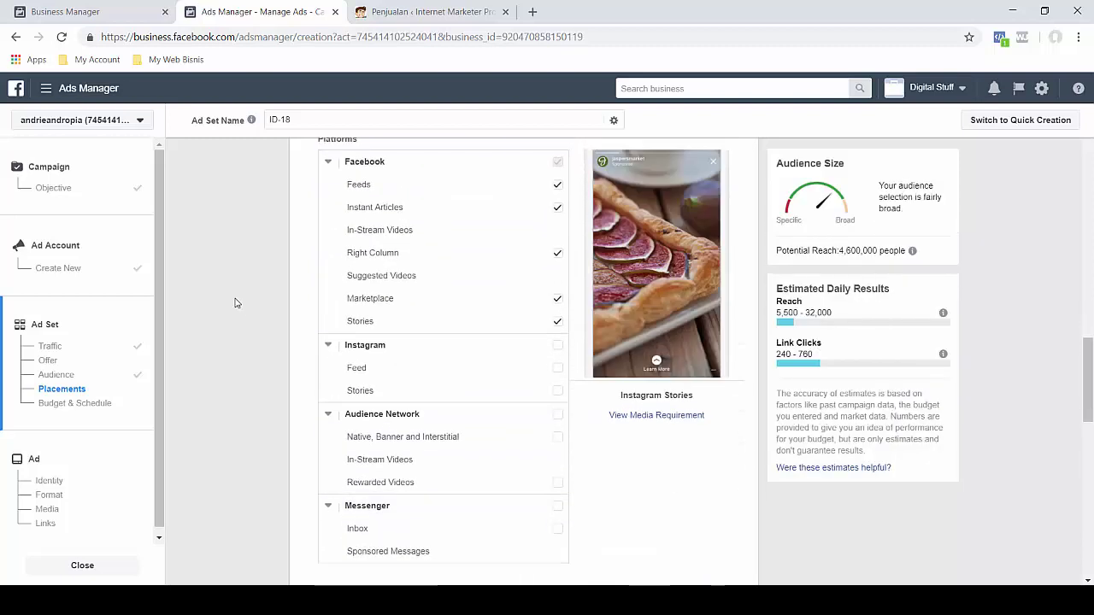
Step: Look through the choices for specific mobile devices and operating systems in the placements section
scroll(239, 256, "down", 4)
left_click(381, 334)
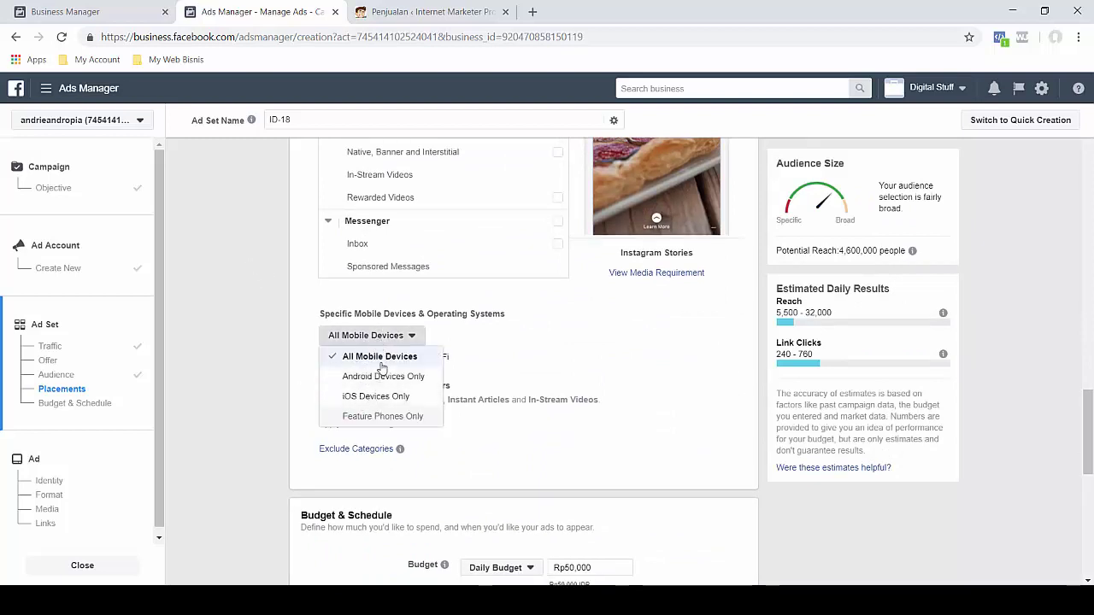
left_click(213, 344)
scroll(211, 346, "down", 1)
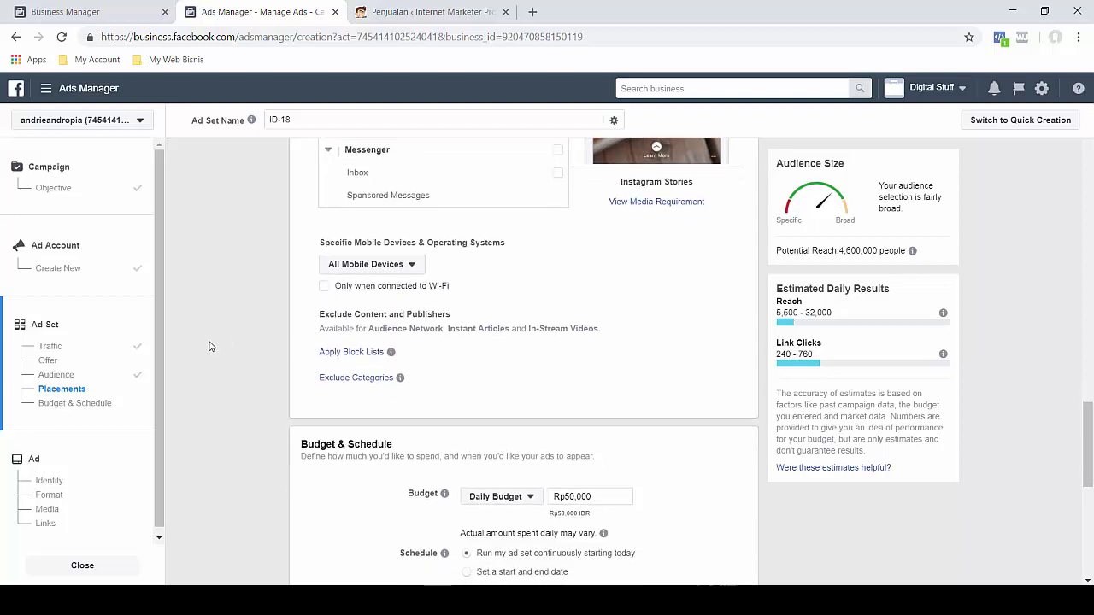
scroll(300, 350, "down", 1)
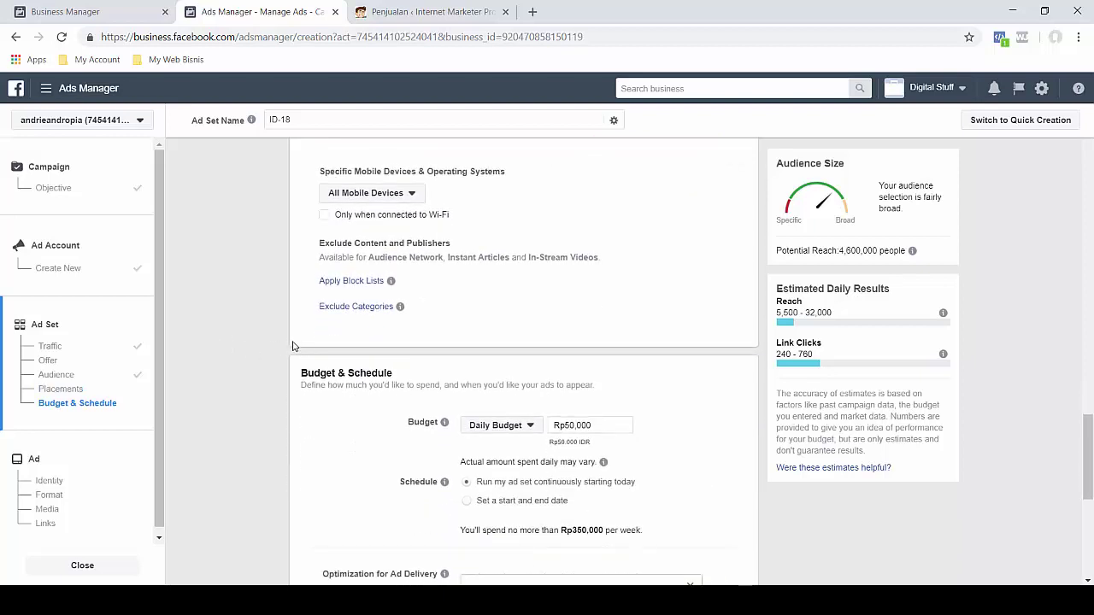
scroll(290, 345, "up", 1)
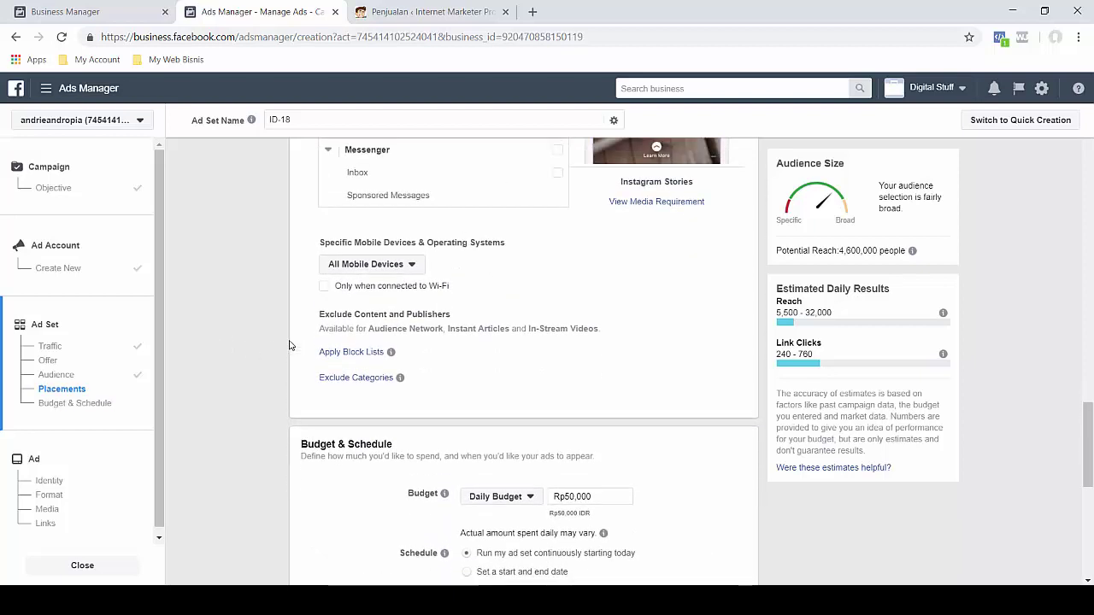
Step: Try limiting the mobile devices to Android Devices Only and search the included devices for "samsun"
left_click(384, 265)
left_click(356, 305)
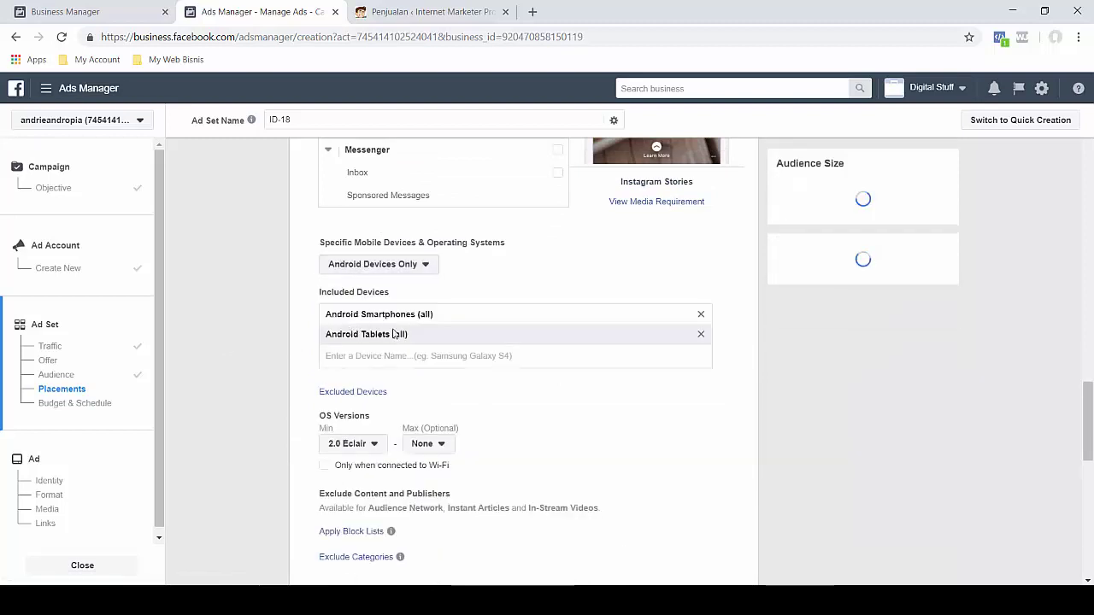
left_click(392, 358)
type("samsun")
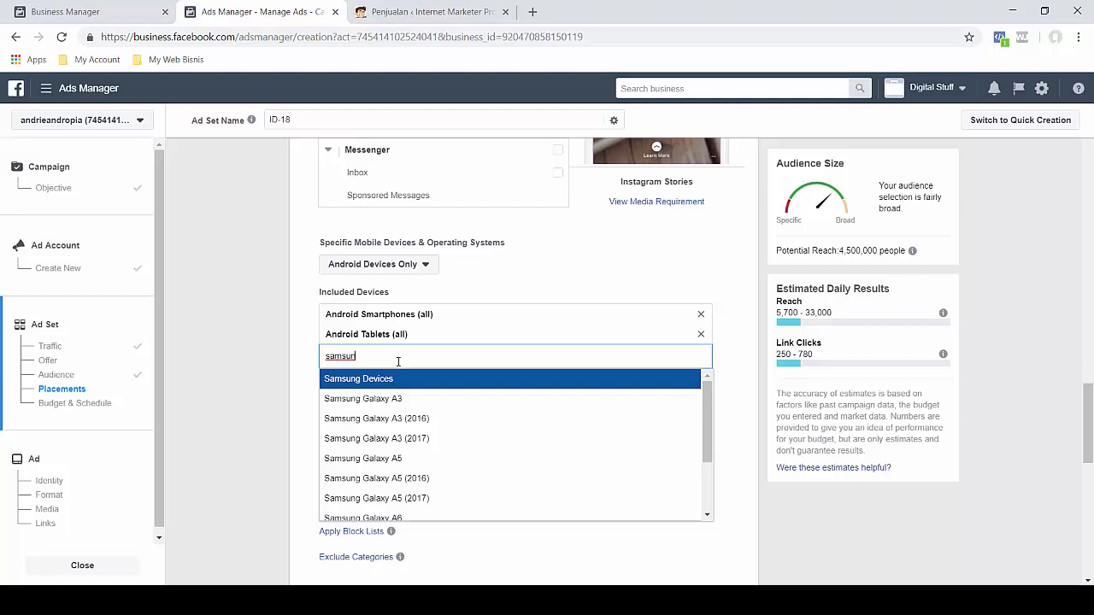
left_click(500, 305)
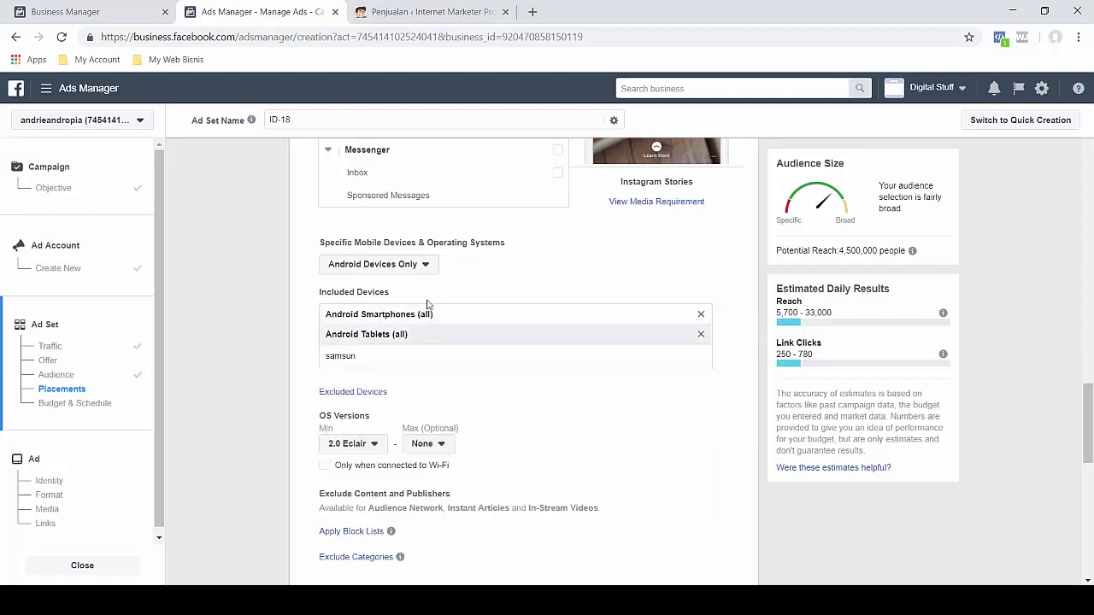
Step: Remove Android Smartphones (all) from the included devices, and restore the targeting to All Mobile Devices
left_click(701, 313)
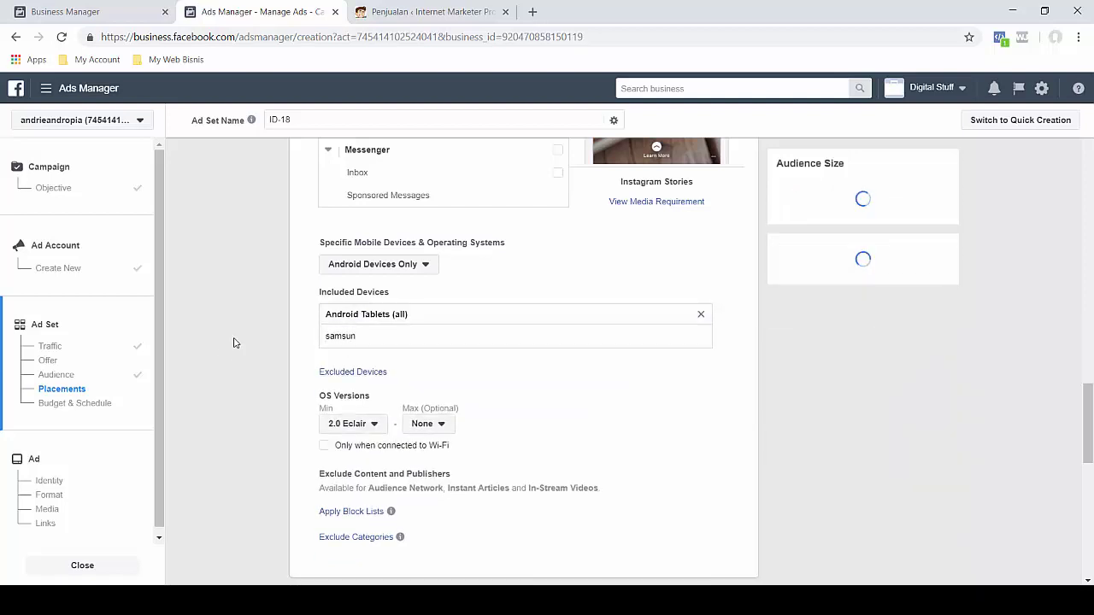
scroll(233, 341, "down", 2)
scroll(232, 342, "up", 2)
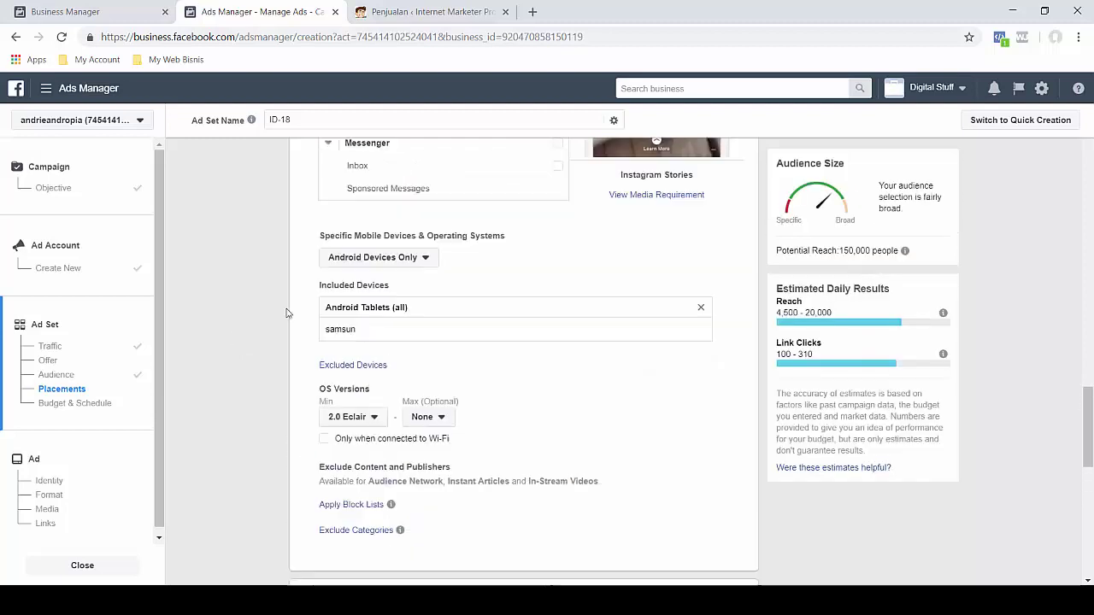
left_click(361, 267)
left_click(359, 285)
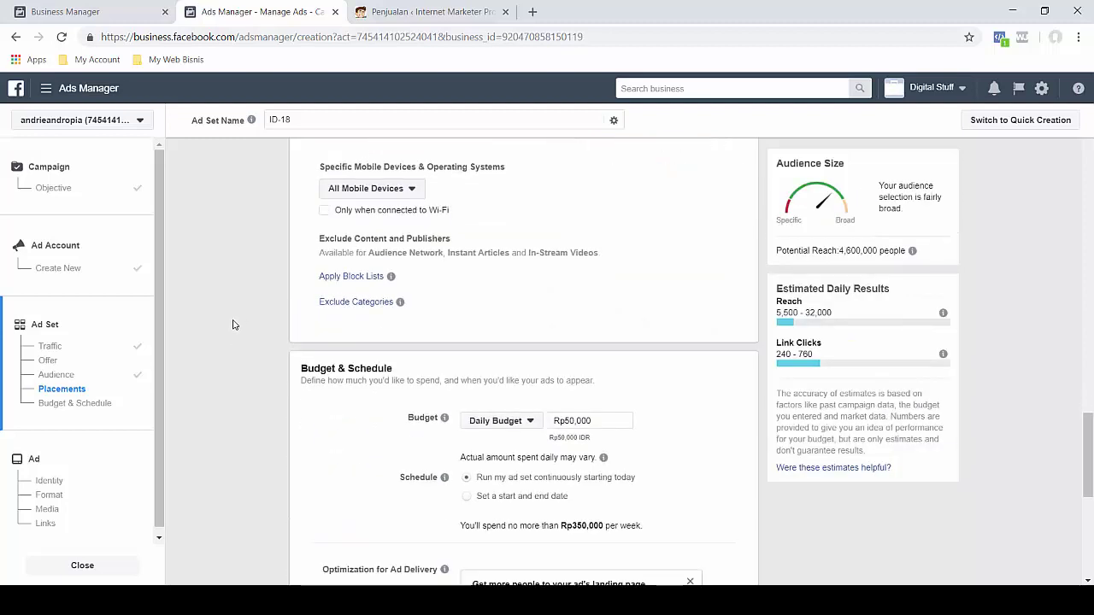
Step: Set the ad set's Optimization for Ad Delivery to Landing Page Views
scroll(355, 345, "down", 1)
scroll(641, 367, "down", 1)
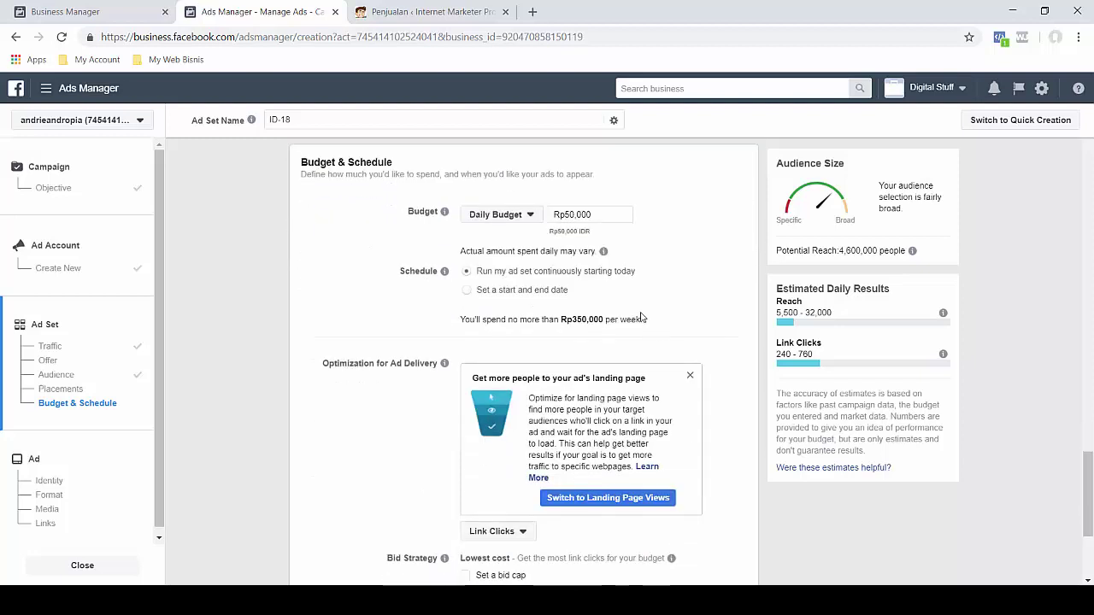
scroll(364, 312, "down", 2)
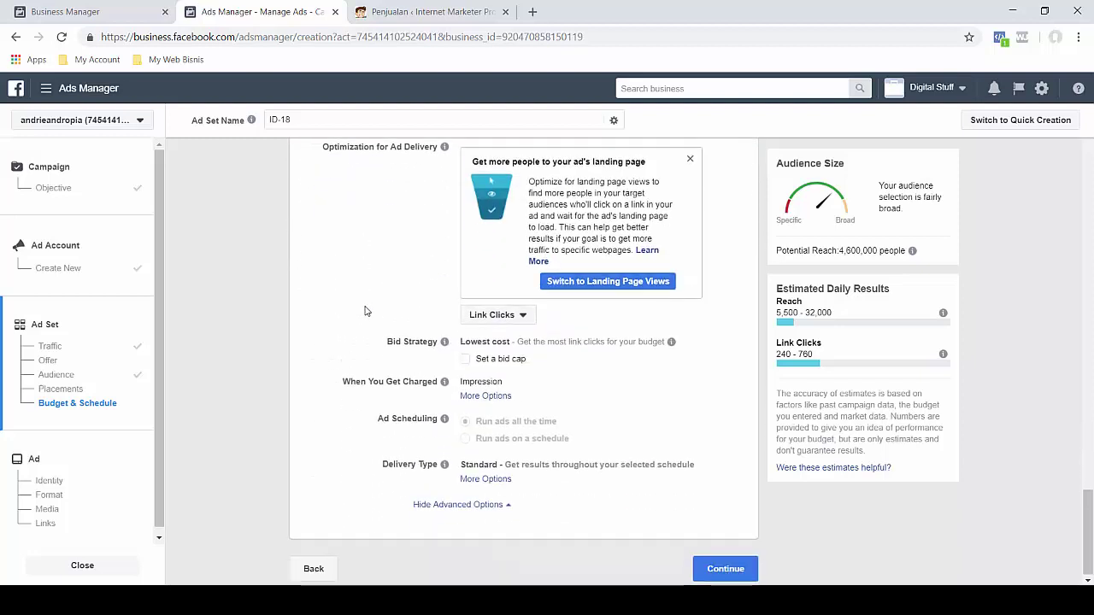
left_click(517, 322)
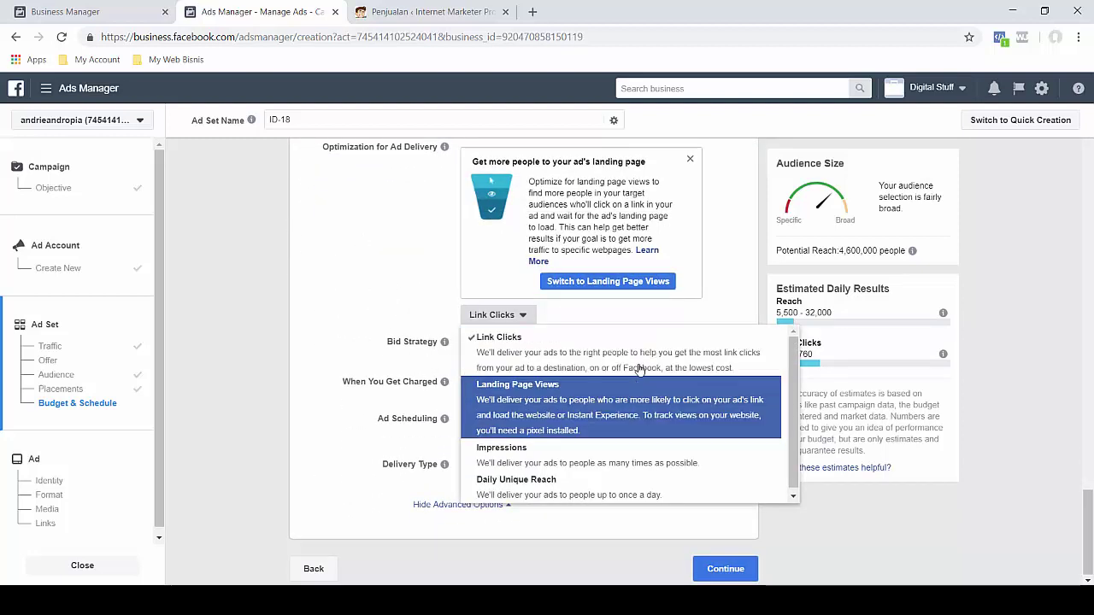
left_click(649, 405)
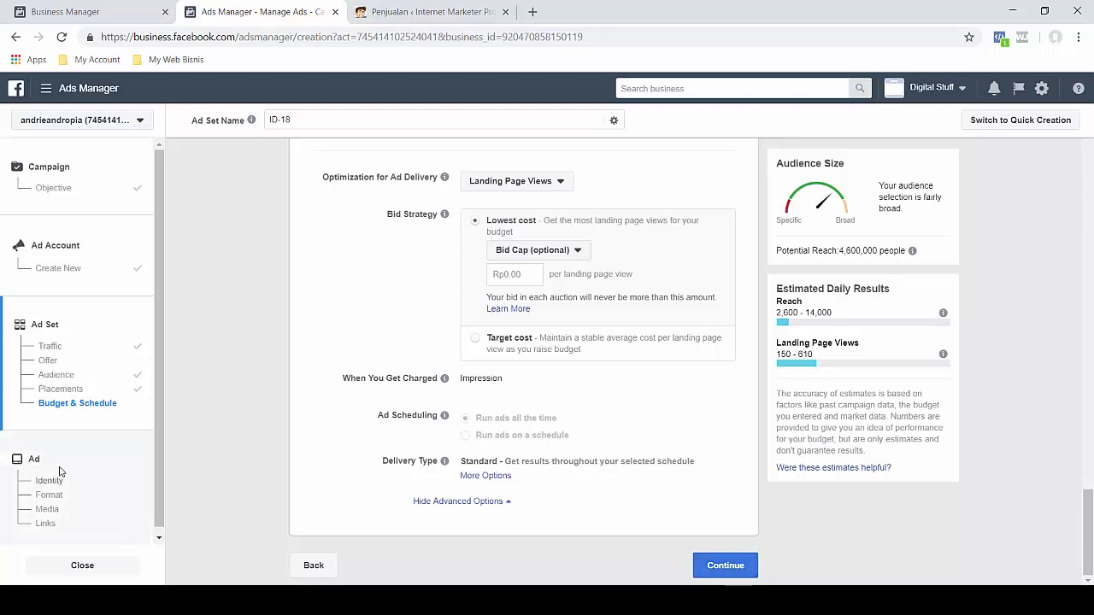
Step: Review the ad set's traffic, audience and budget settings, and continue to the ad setup
scroll(241, 403, "up", 8)
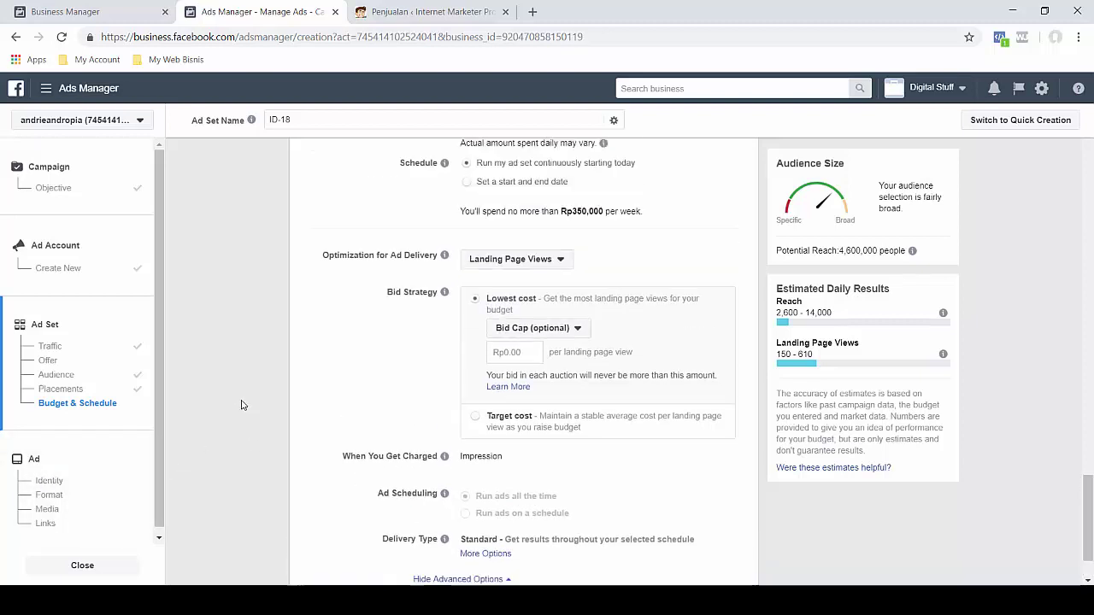
scroll(243, 404, "up", 10)
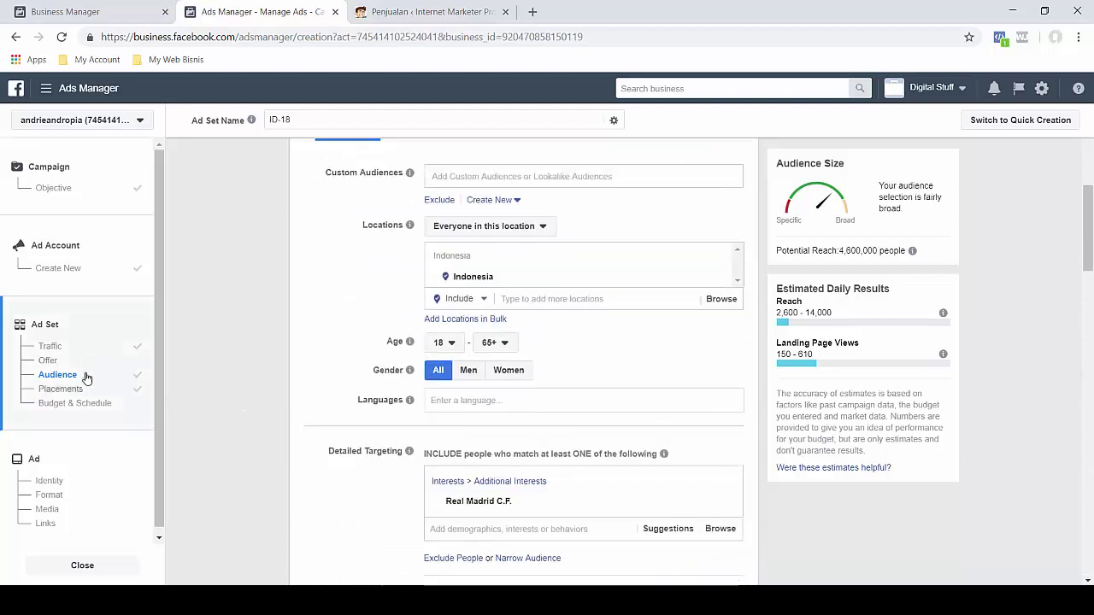
scroll(258, 387, "up", 6)
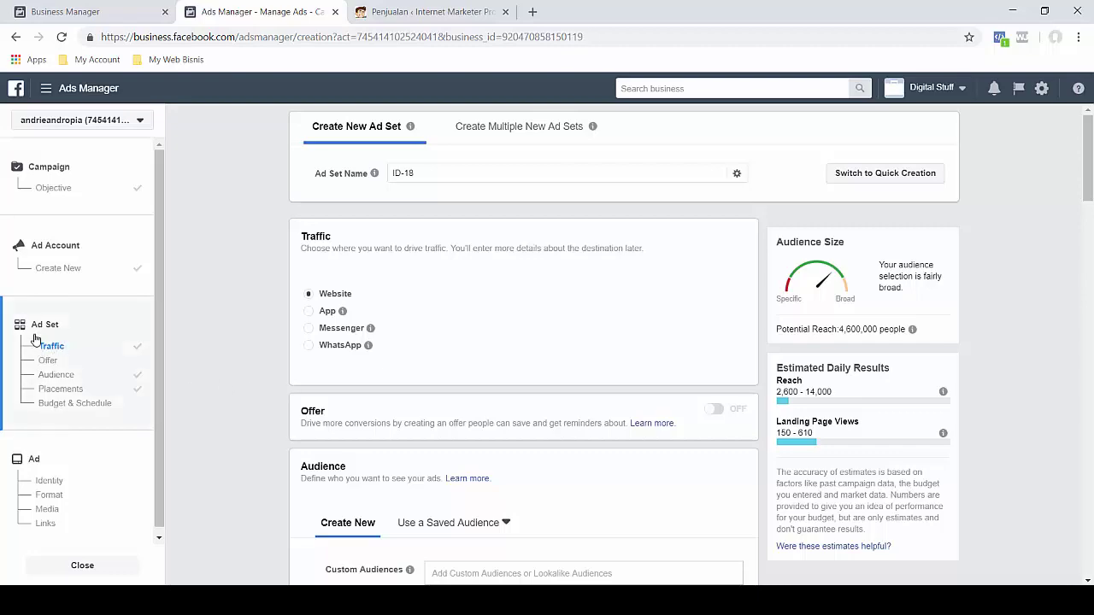
scroll(311, 433, "down", 15)
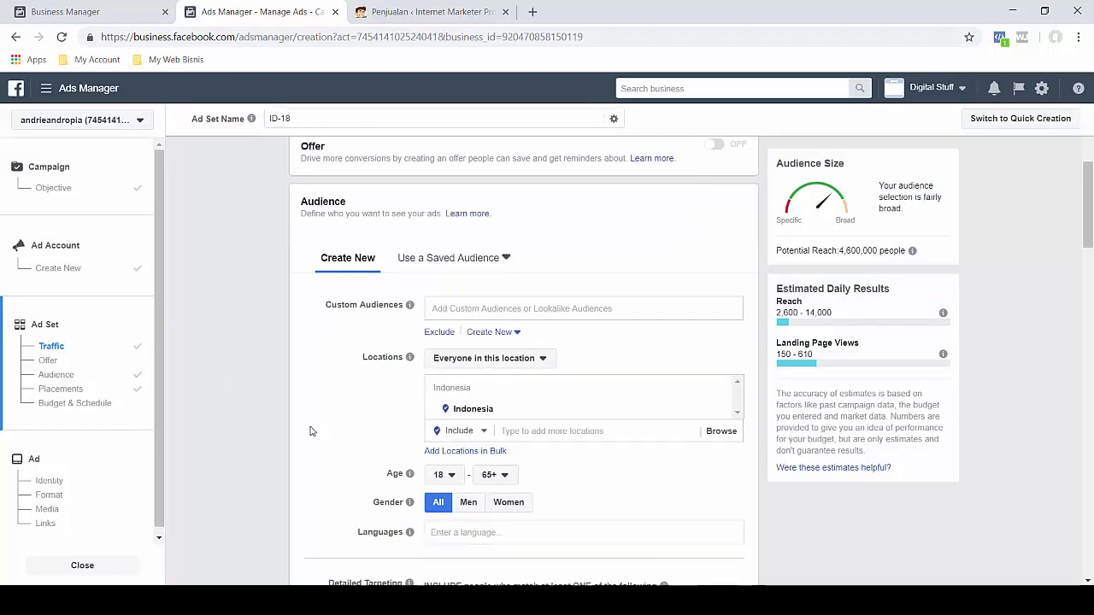
scroll(307, 430, "down", 10)
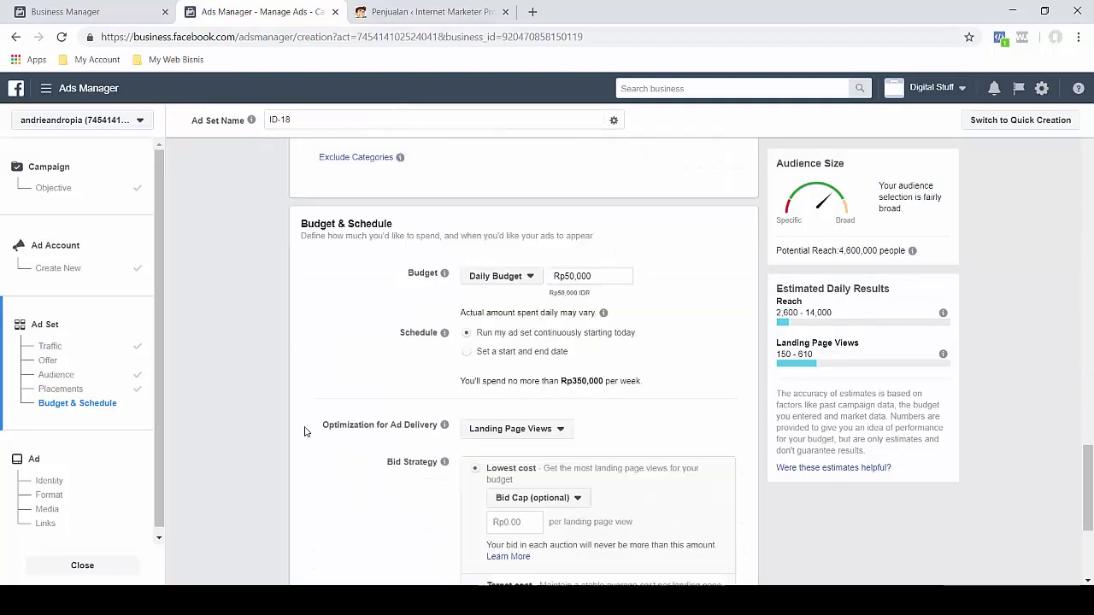
left_click(736, 570)
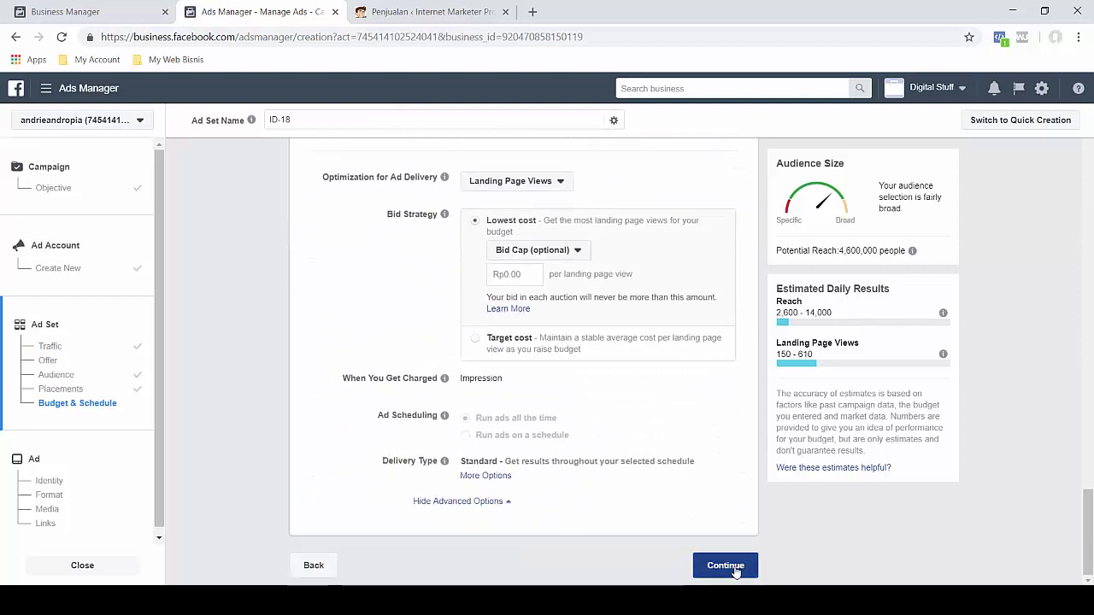